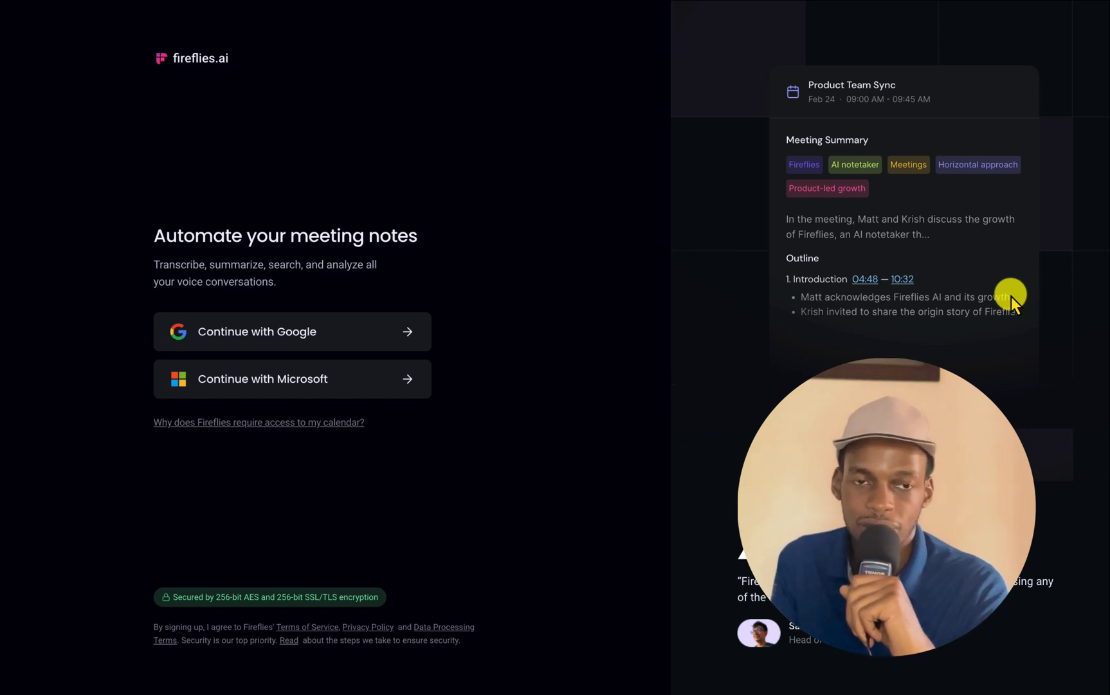
Navigate to the Fireflies.ai pricing page listing the Free, Pro, Business and Enterprise plans
{"action": "mouse_move", "coordinate": [289, 13]}
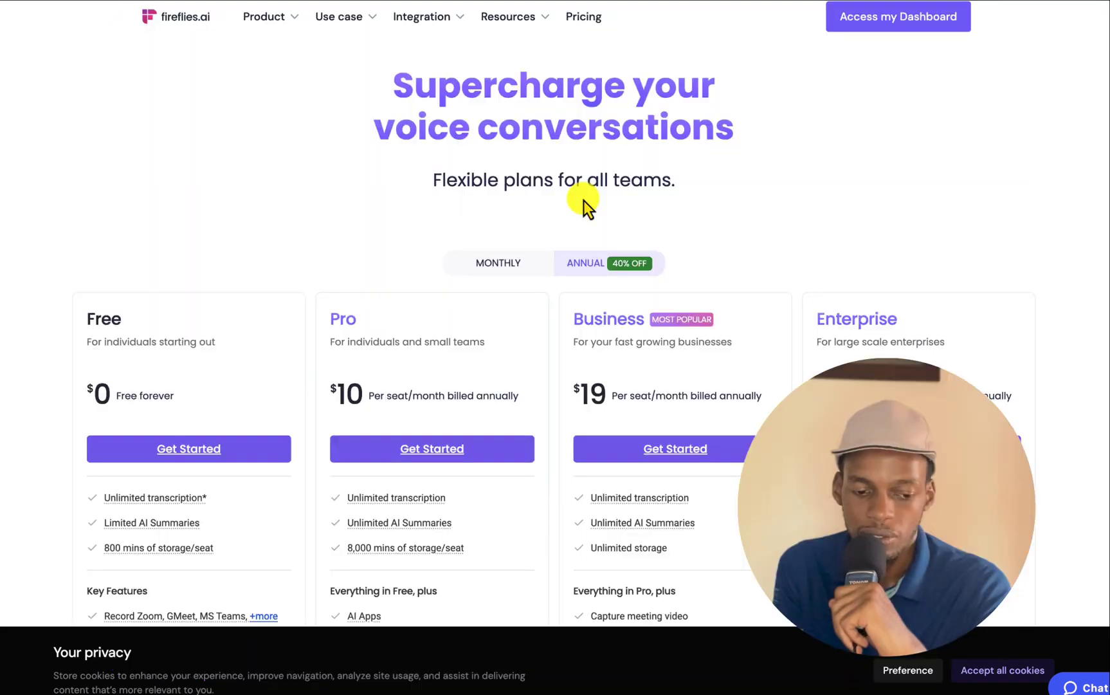
Scroll down through the Free, Pro and Business pricing cards
{"action": "scroll", "coordinate": [583, 200], "scroll_direction": "down", "scroll_amount": 3}
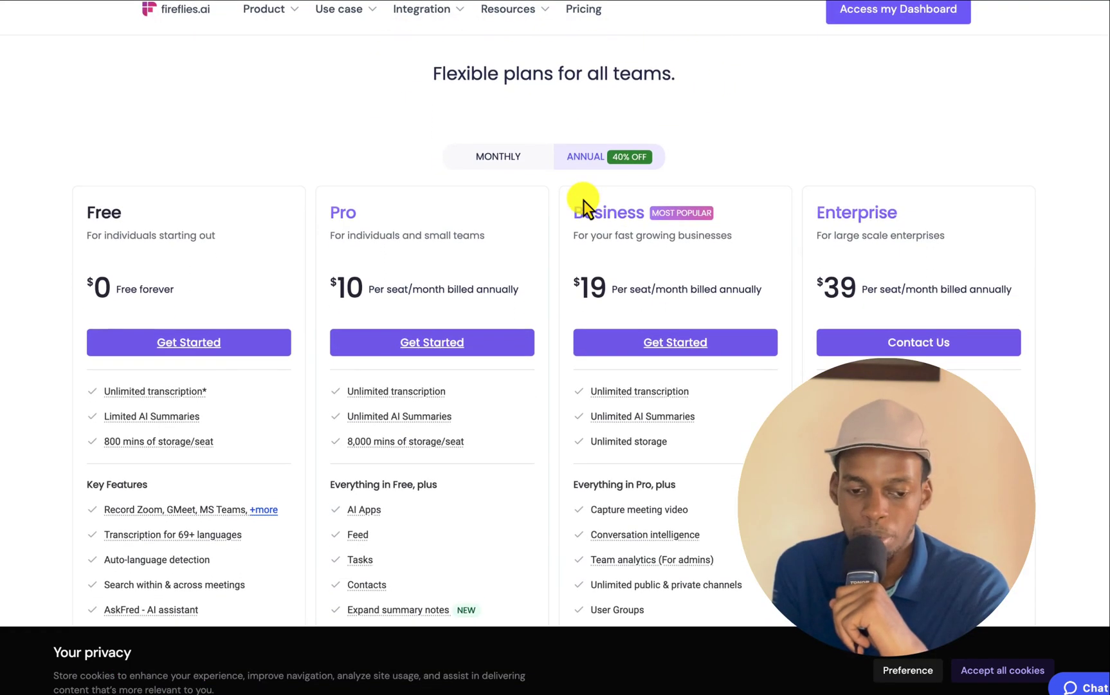
{"action": "scroll", "coordinate": [209, 163], "scroll_direction": "down", "scroll_amount": 1}
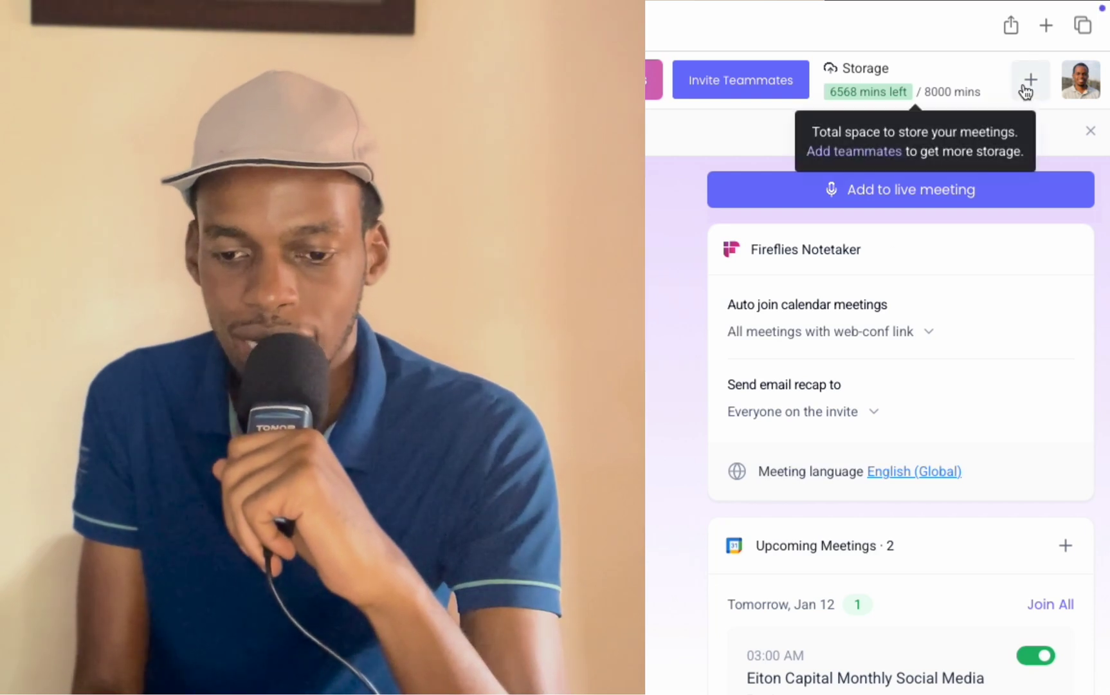
Choose Upload audio or video and queue the debate MP3 in English (Global)
{"action": "left_click", "coordinate": [1028, 87]}
{"action": "left_click", "coordinate": [1032, 78]}
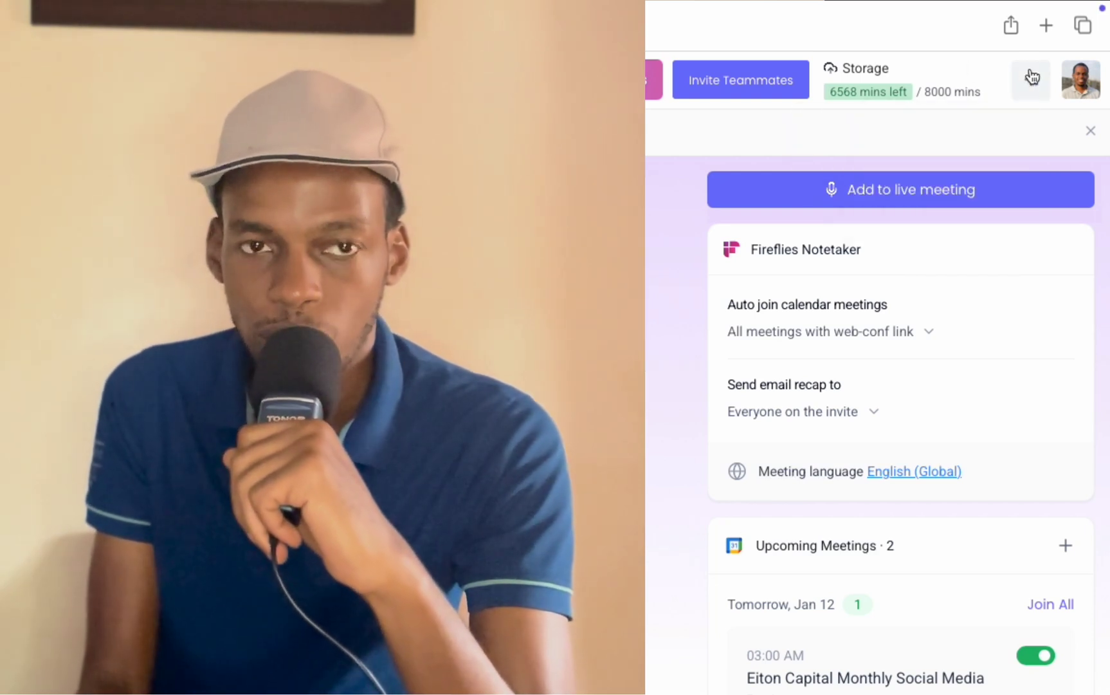
{"action": "left_click", "coordinate": [1032, 77]}
{"action": "left_click", "coordinate": [991, 207]}
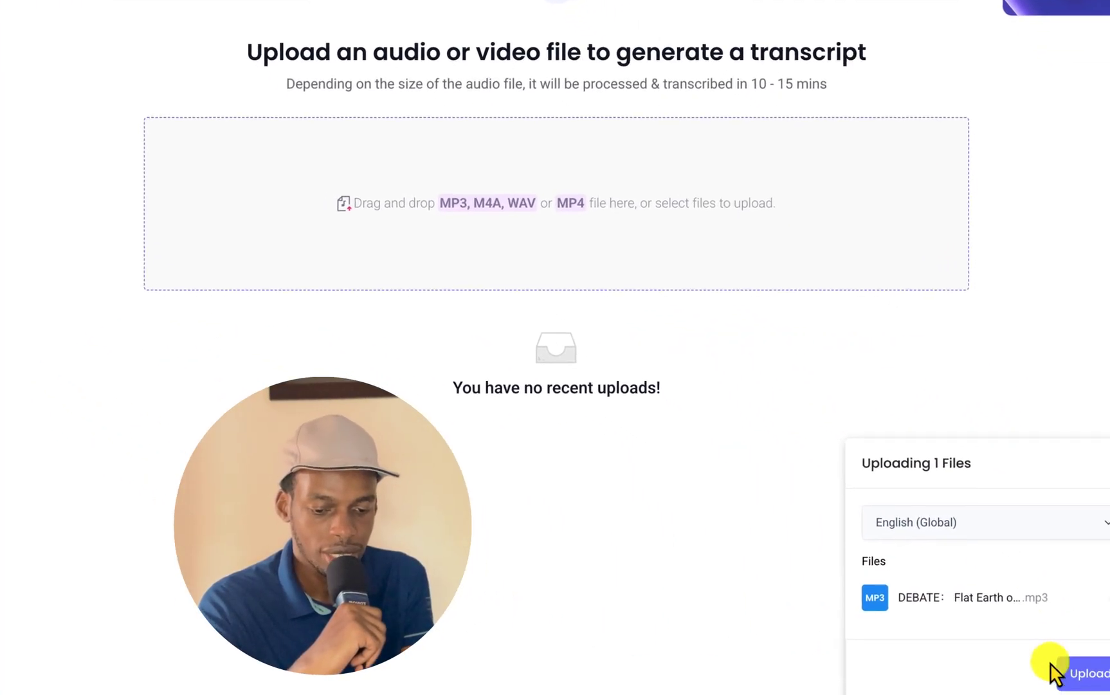
Upload the queued debate MP3 until it appears at 124.4 mb in recent uploads
{"action": "left_click", "coordinate": [1074, 666]}
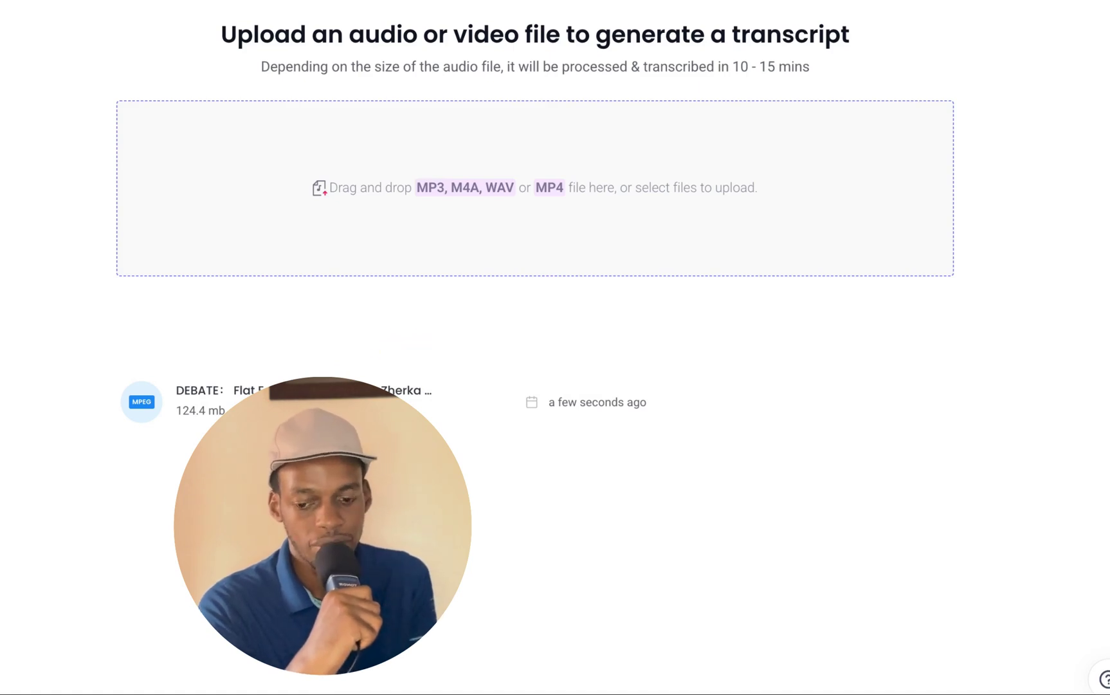
Open the uploaded debate's notes and transcript page and scroll through it
{"action": "left_click", "coordinate": [283, 382]}
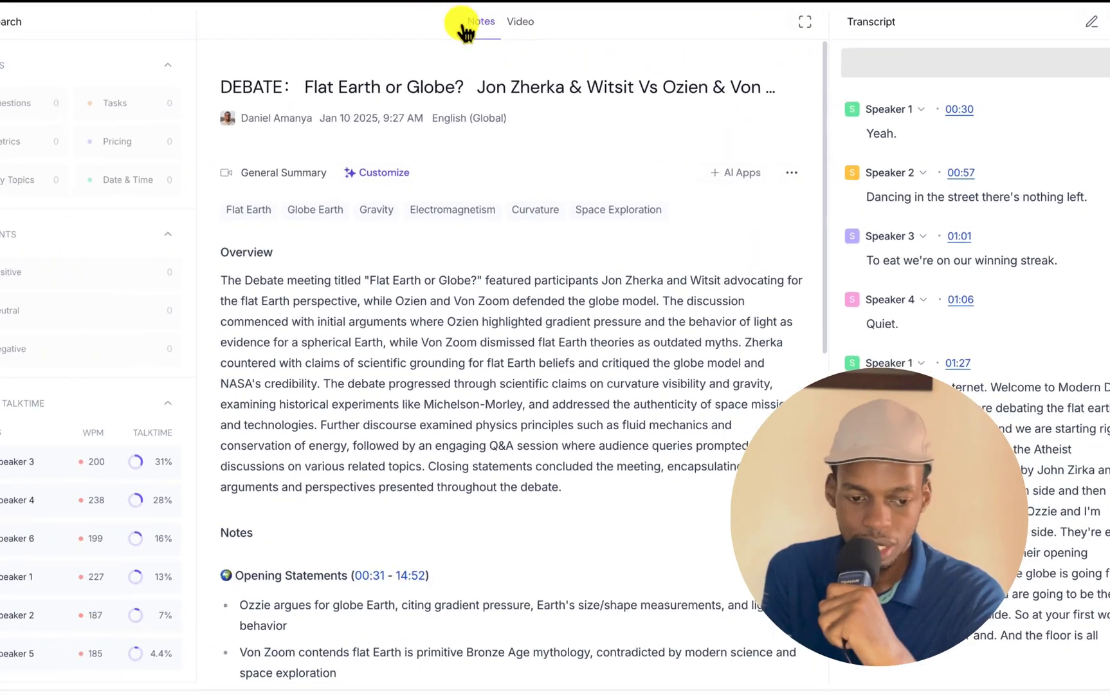
{"action": "scroll", "coordinate": [444, 252], "scroll_direction": "down", "scroll_amount": 3}
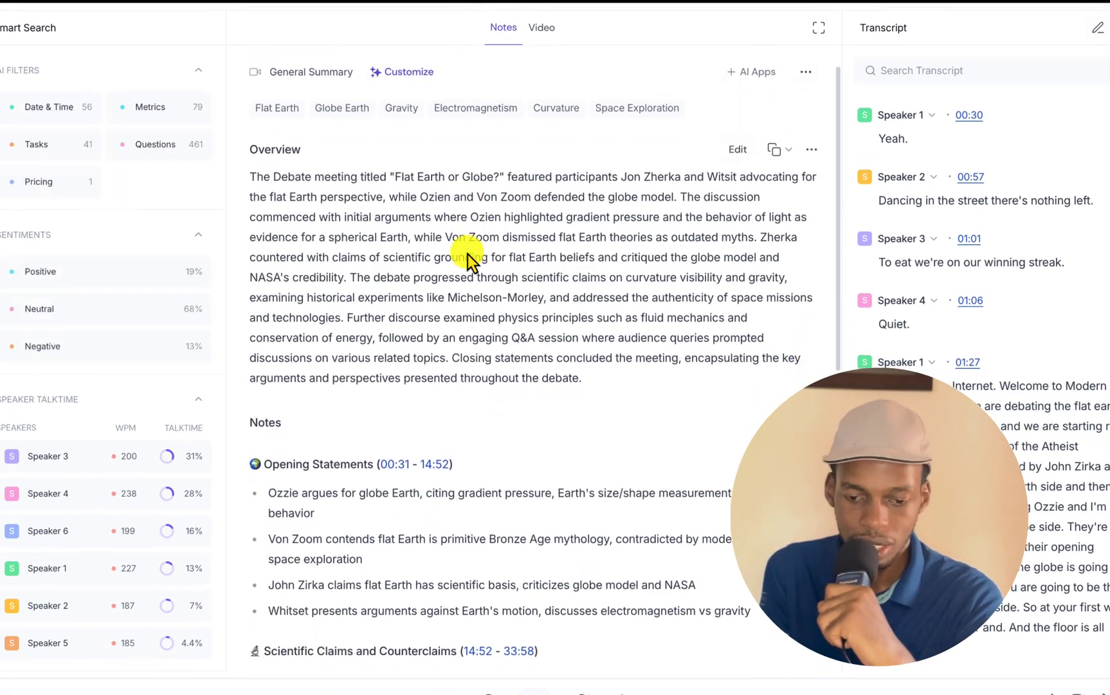
{"action": "scroll", "coordinate": [451, 289], "scroll_direction": "down", "scroll_amount": 6}
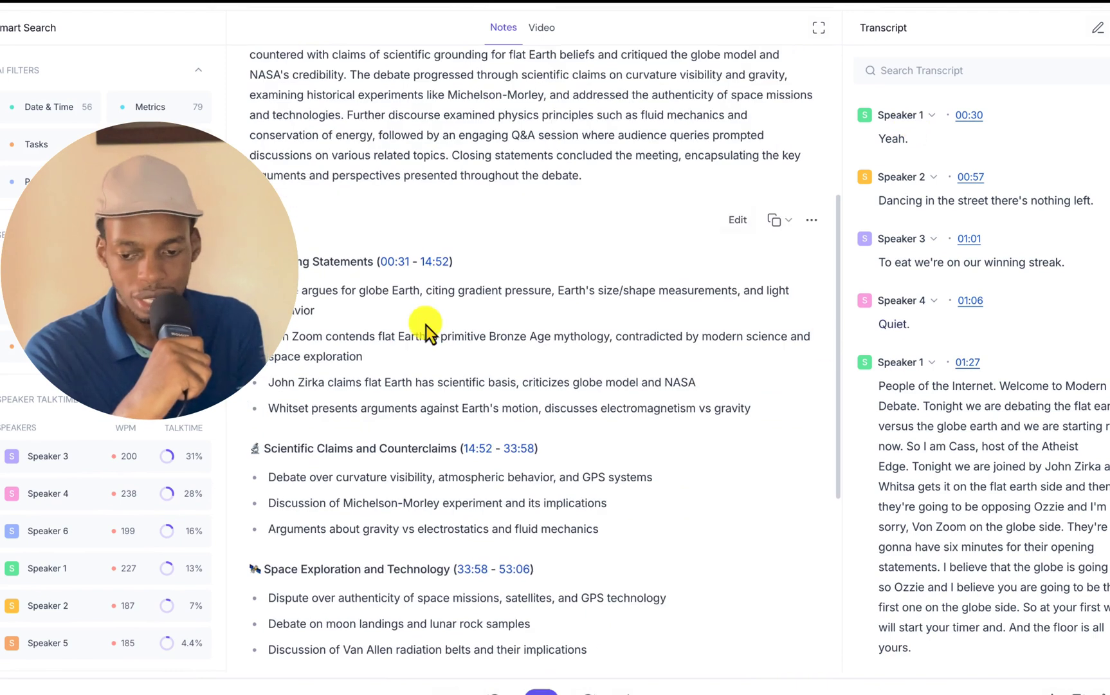
{"action": "scroll", "coordinate": [426, 326], "scroll_direction": "up", "scroll_amount": 10}
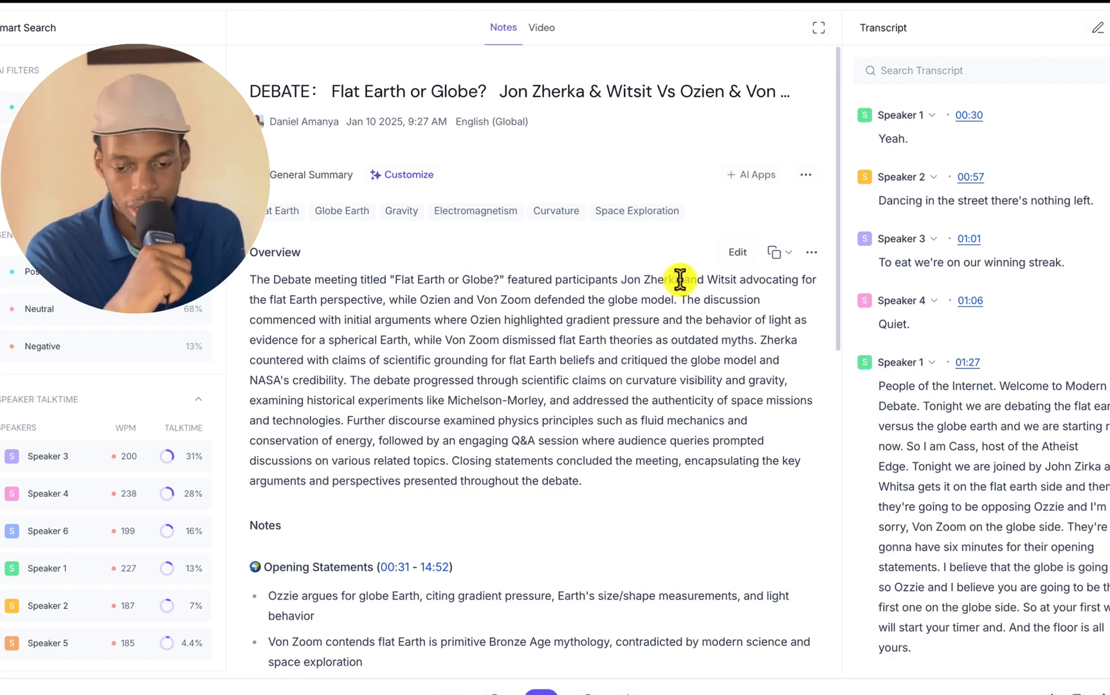
Select the debater's surname in the AI overview and review the notes
{"action": "left_click_drag", "start_coordinate": [680, 279], "coordinate": [626, 279]}
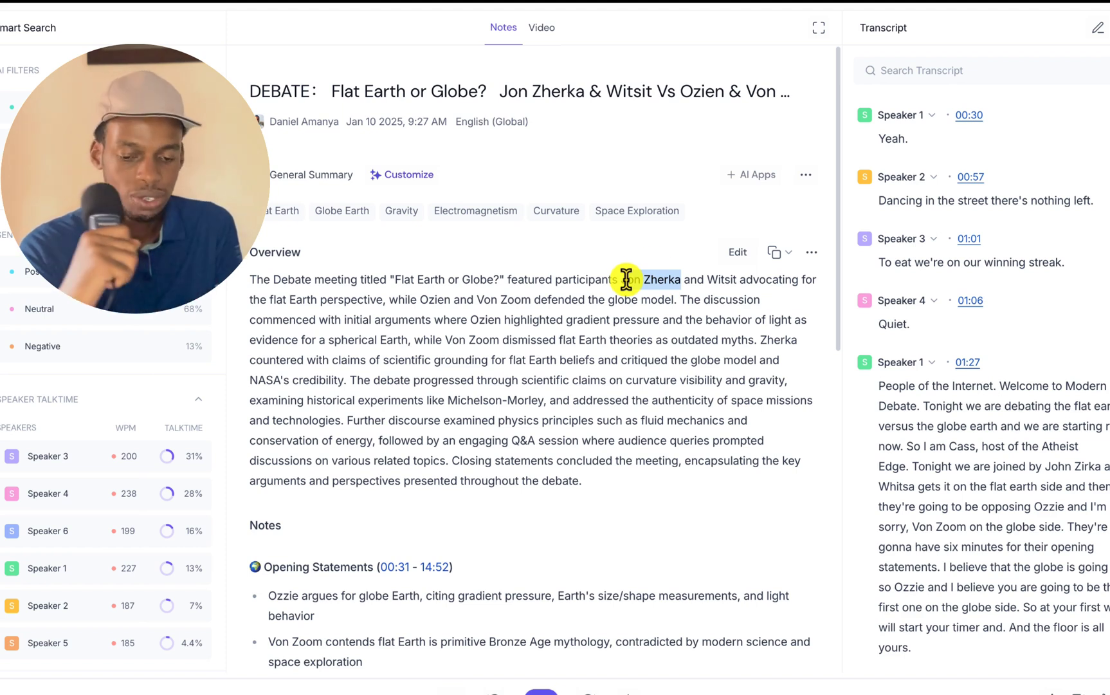
{"action": "scroll", "coordinate": [679, 285], "scroll_direction": "down", "scroll_amount": 4}
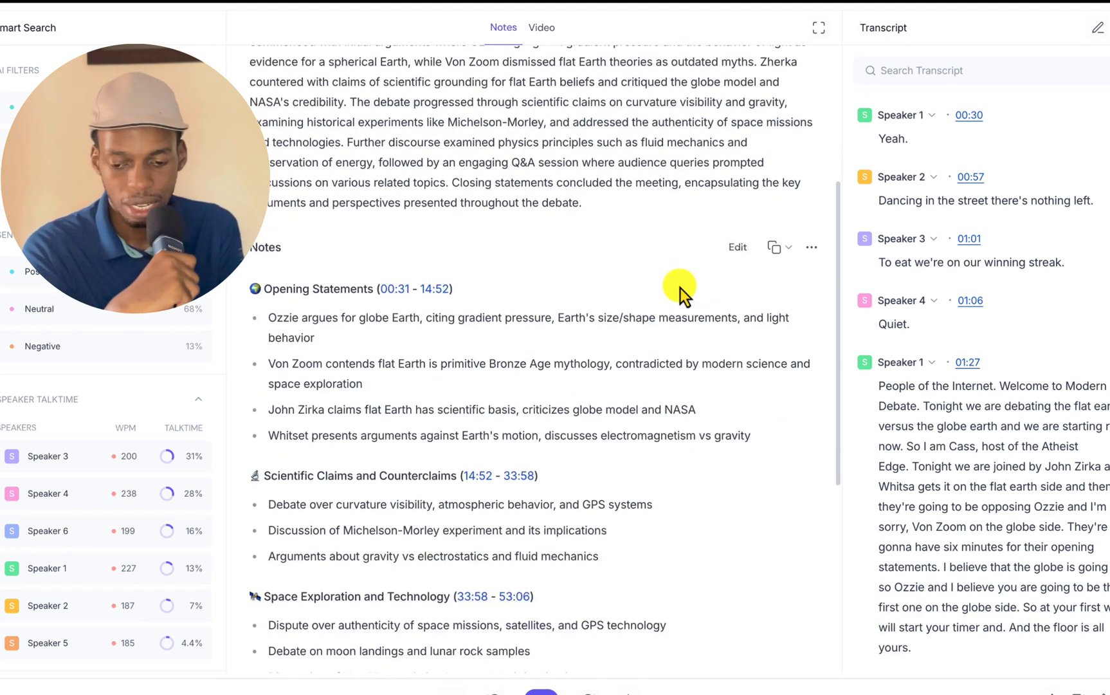
{"action": "scroll", "coordinate": [680, 287], "scroll_direction": "down", "scroll_amount": 5}
{"action": "scroll", "coordinate": [680, 287], "scroll_direction": "up", "scroll_amount": 10}
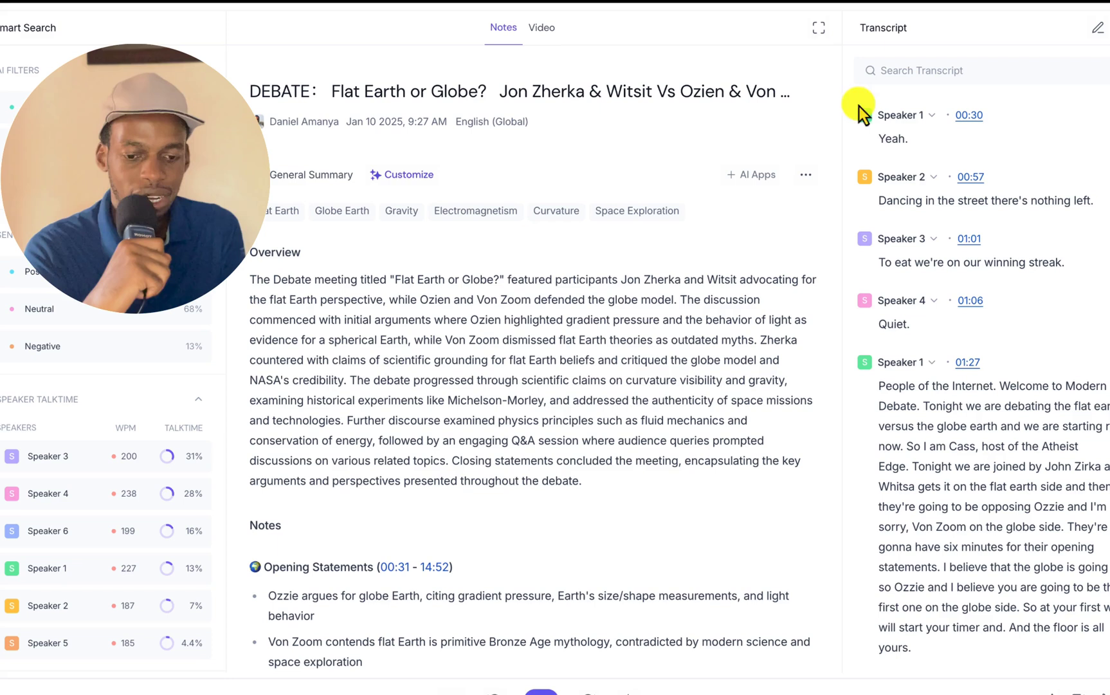
Play the transcript from Speaker 1's 01:27 passage and highlight the meeting title
{"action": "scroll", "coordinate": [965, 283], "scroll_direction": "down", "scroll_amount": 2}
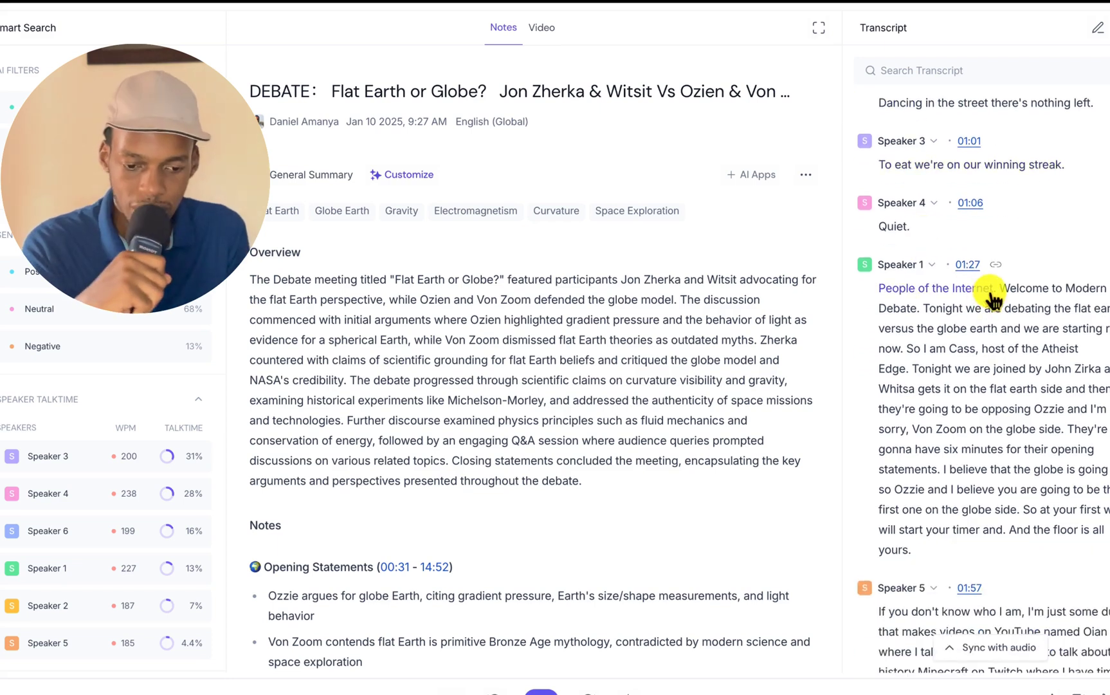
{"action": "left_click", "coordinate": [970, 267]}
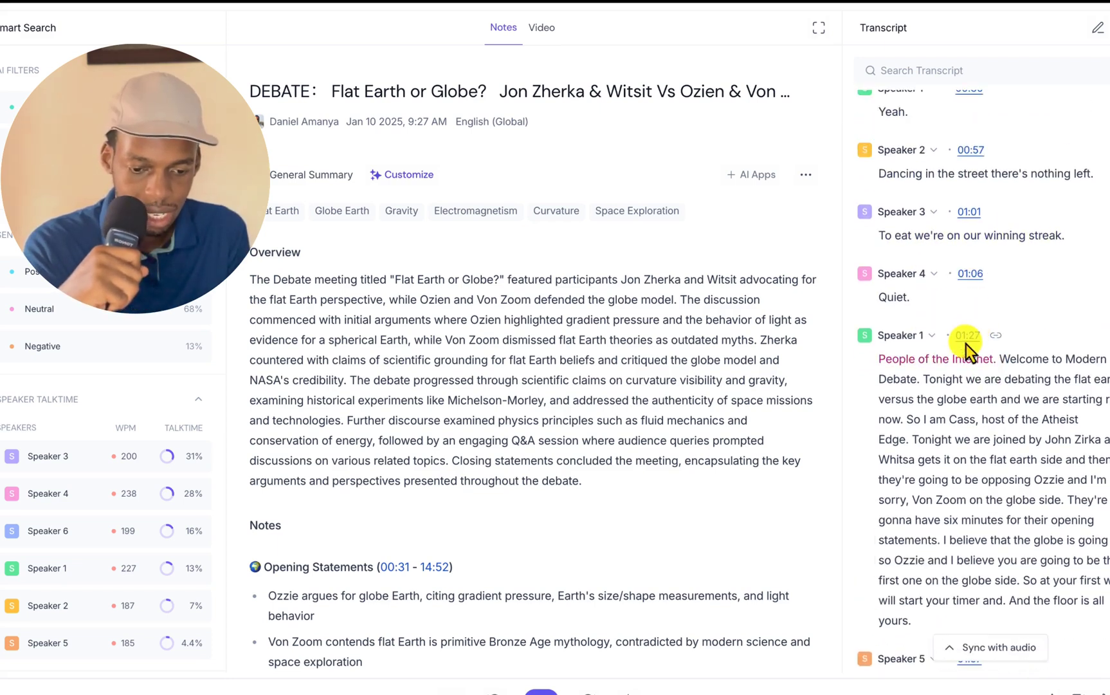
{"action": "scroll", "coordinate": [932, 386], "scroll_direction": "down", "scroll_amount": 1}
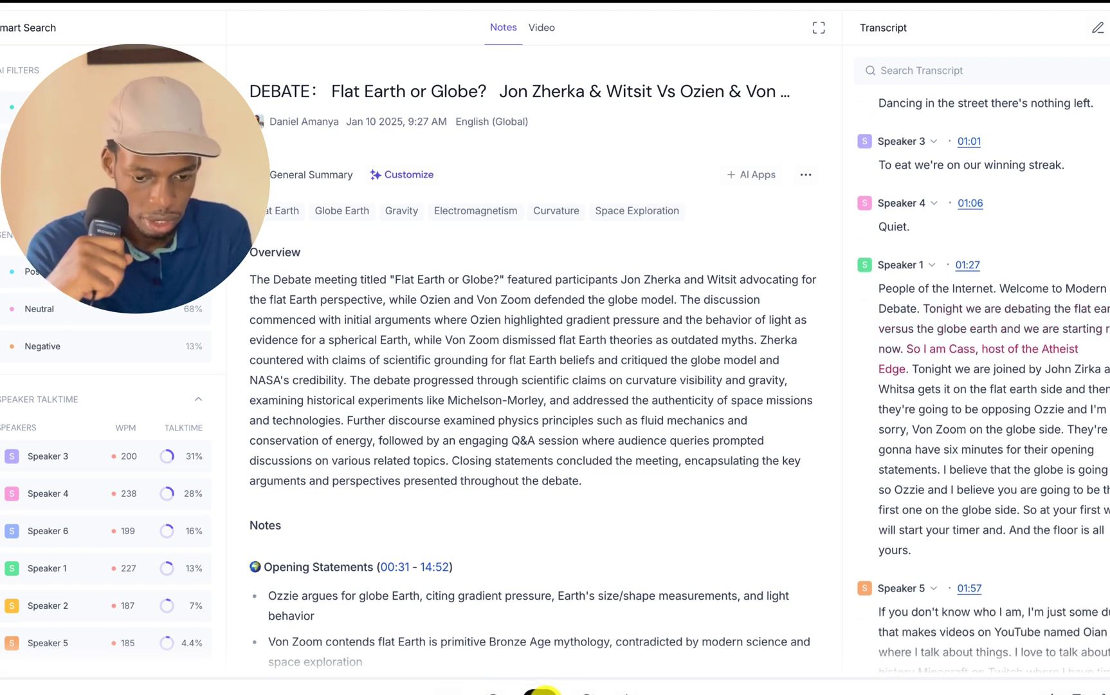
{"action": "left_click_drag", "start_coordinate": [509, 90], "coordinate": [640, 95]}
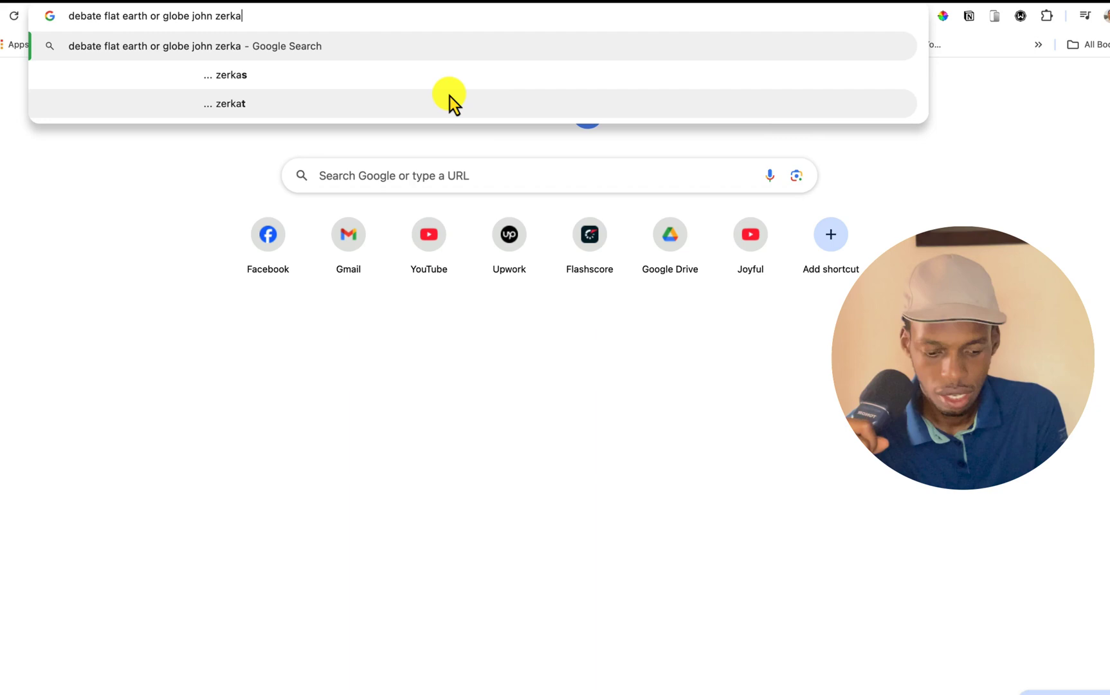
Google the selected title and open the 'DEBATE: Flat Earth or Globe?' YouTube result
{"action": "key", "text": "Return"}
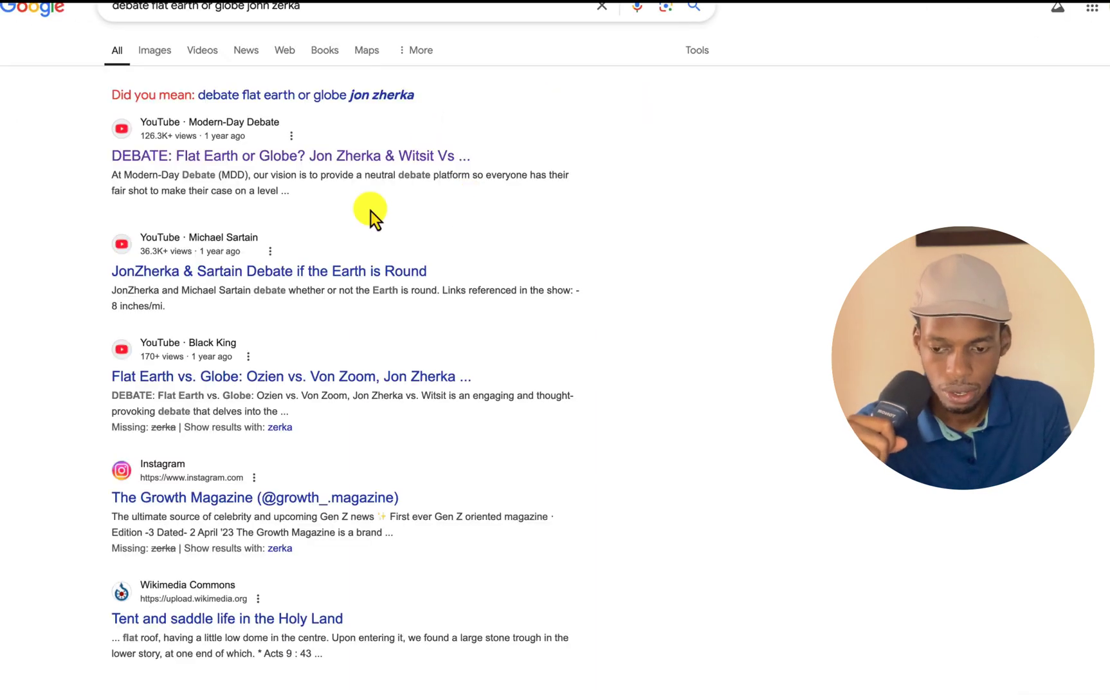
{"action": "left_click", "coordinate": [306, 156]}
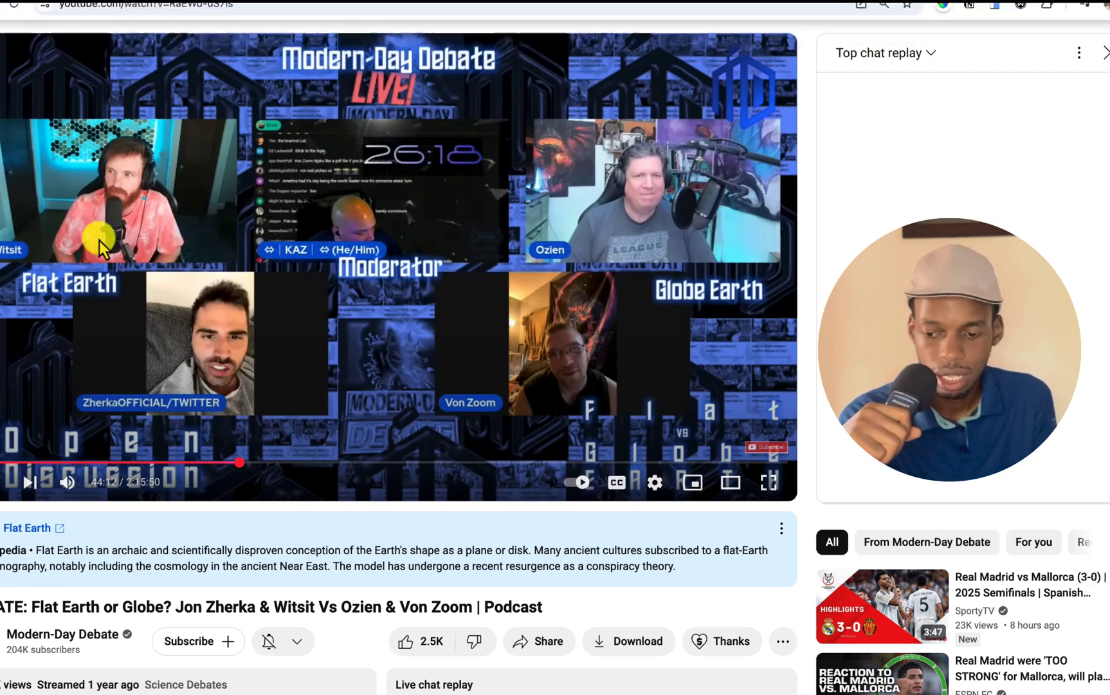
Rewind the YouTube debate video near its start and pause it at 1:28
{"action": "mouse_move", "coordinate": [266, 13]}
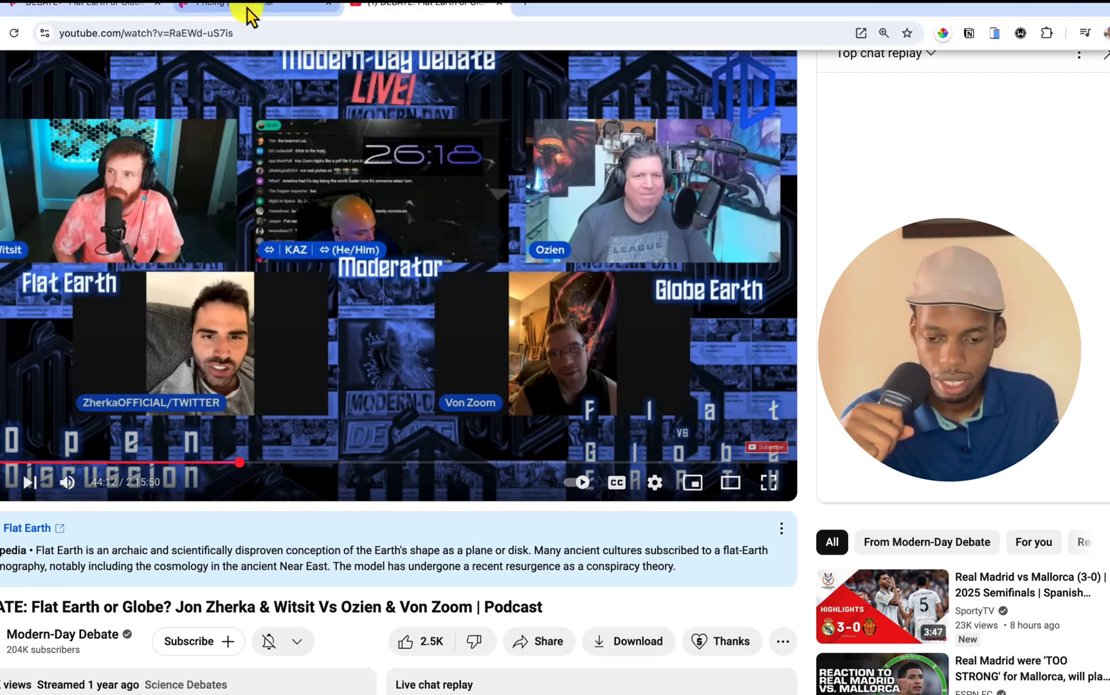
{"action": "left_click", "coordinate": [248, 8]}
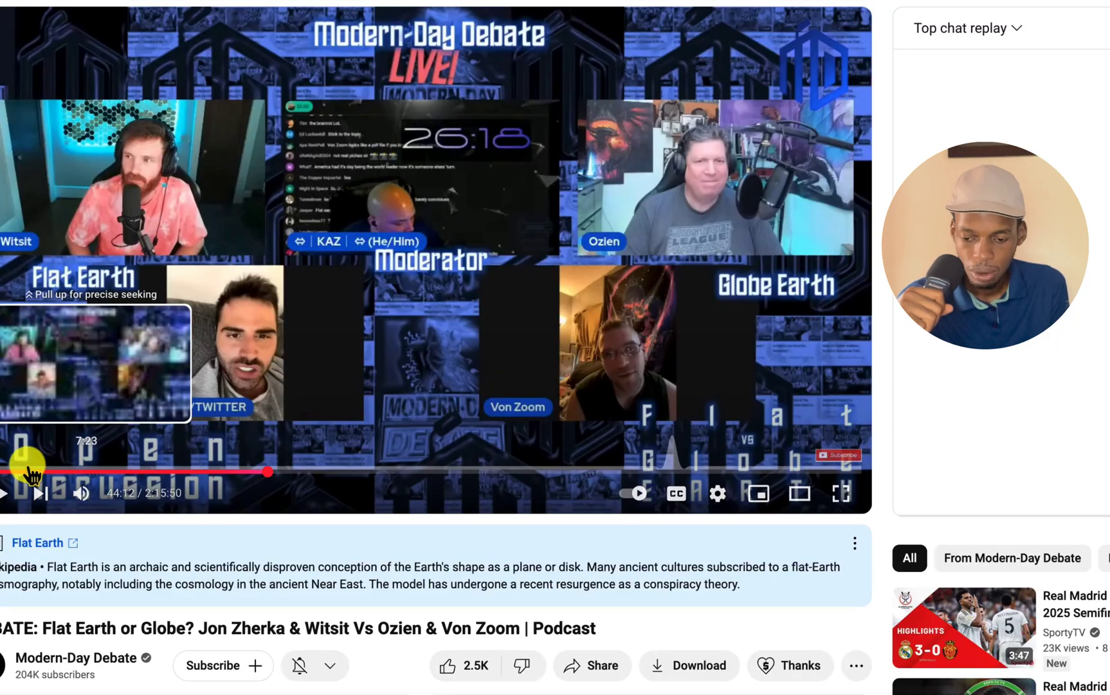
{"action": "left_click", "coordinate": [5, 473]}
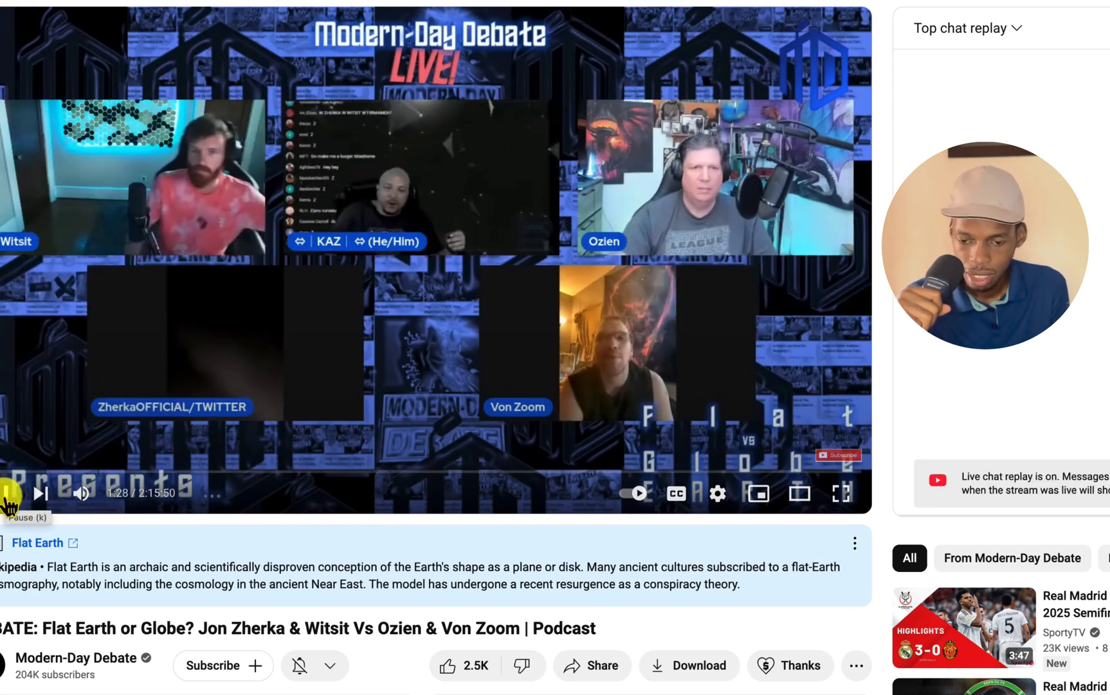
{"action": "left_click", "coordinate": [8, 494]}
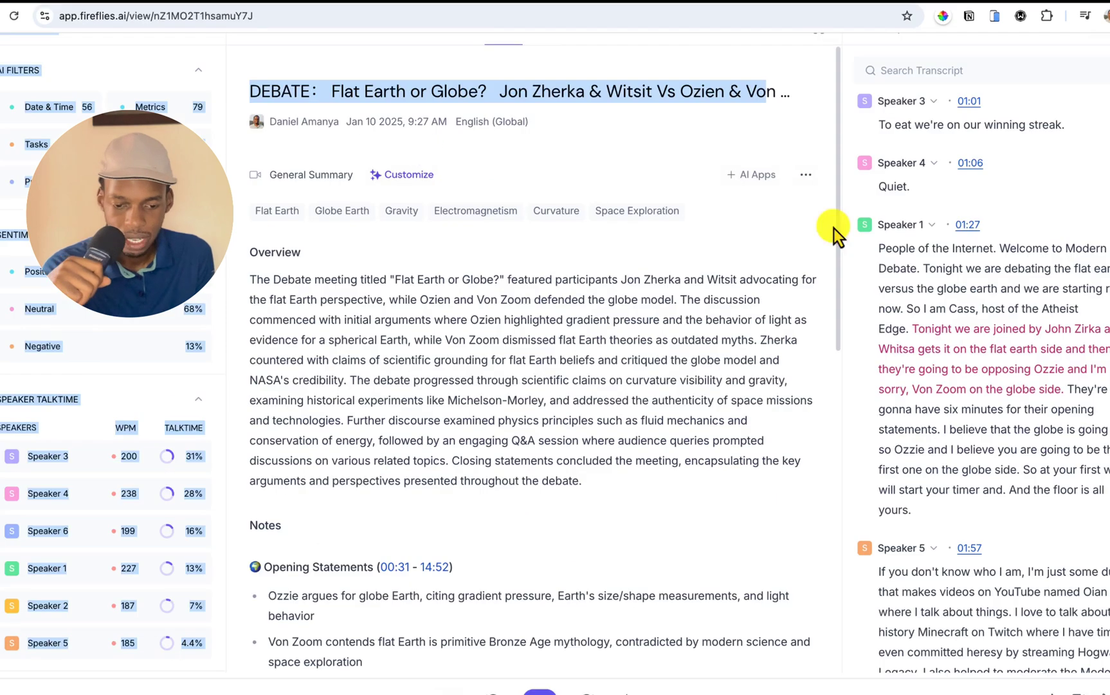
Rename Speaker 1 in the transcript to the debater's name
{"action": "left_click", "coordinate": [895, 226]}
{"action": "type", "text": "KAZ"}
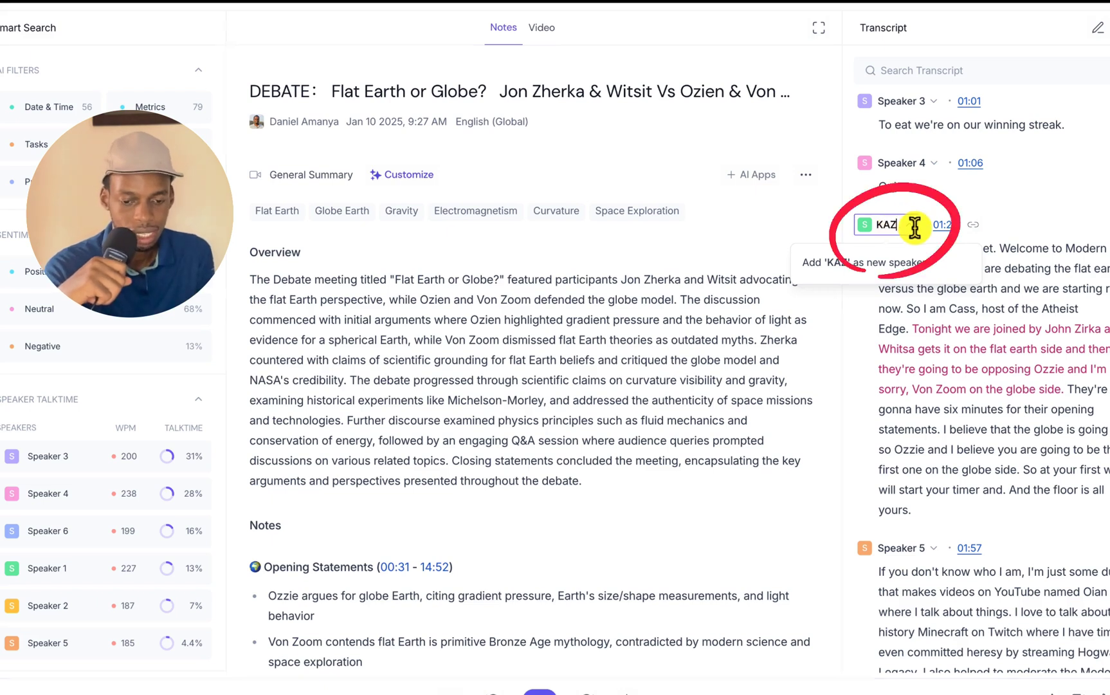
{"action": "key", "text": "Return"}
Play the transcript from Speaker 5's 01:57 turn and switch to the YouTube video
{"action": "scroll", "coordinate": [954, 384], "scroll_direction": "down", "scroll_amount": 10}
{"action": "scroll", "coordinate": [964, 301], "scroll_direction": "up", "scroll_amount": 10}
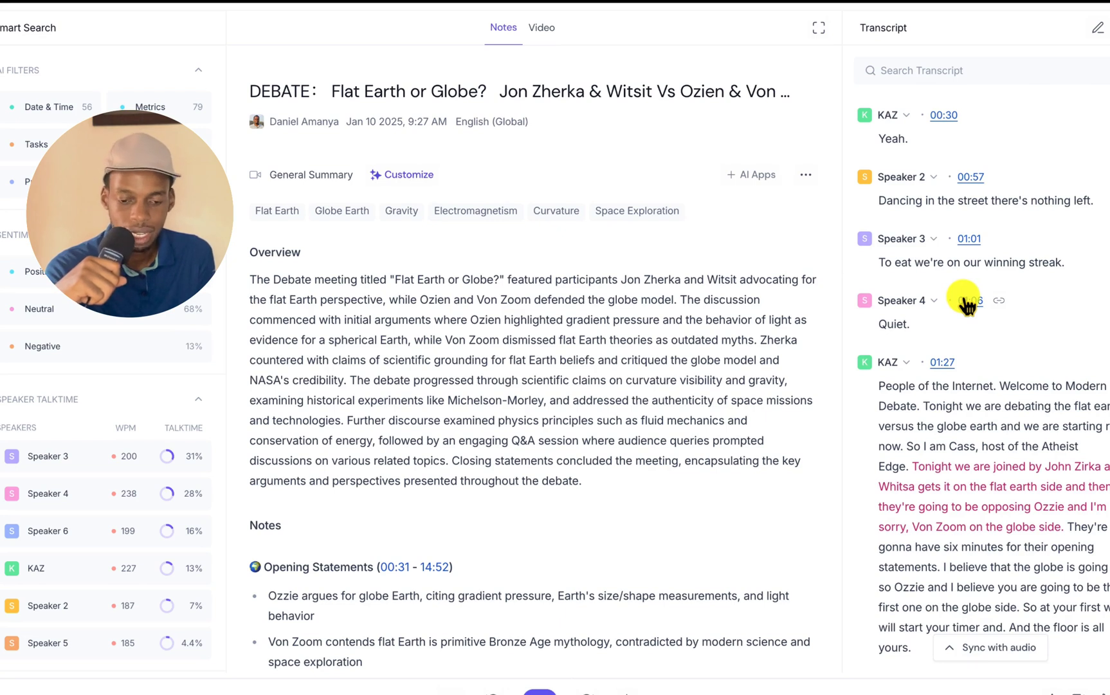
{"action": "scroll", "coordinate": [967, 305], "scroll_direction": "down", "scroll_amount": 5}
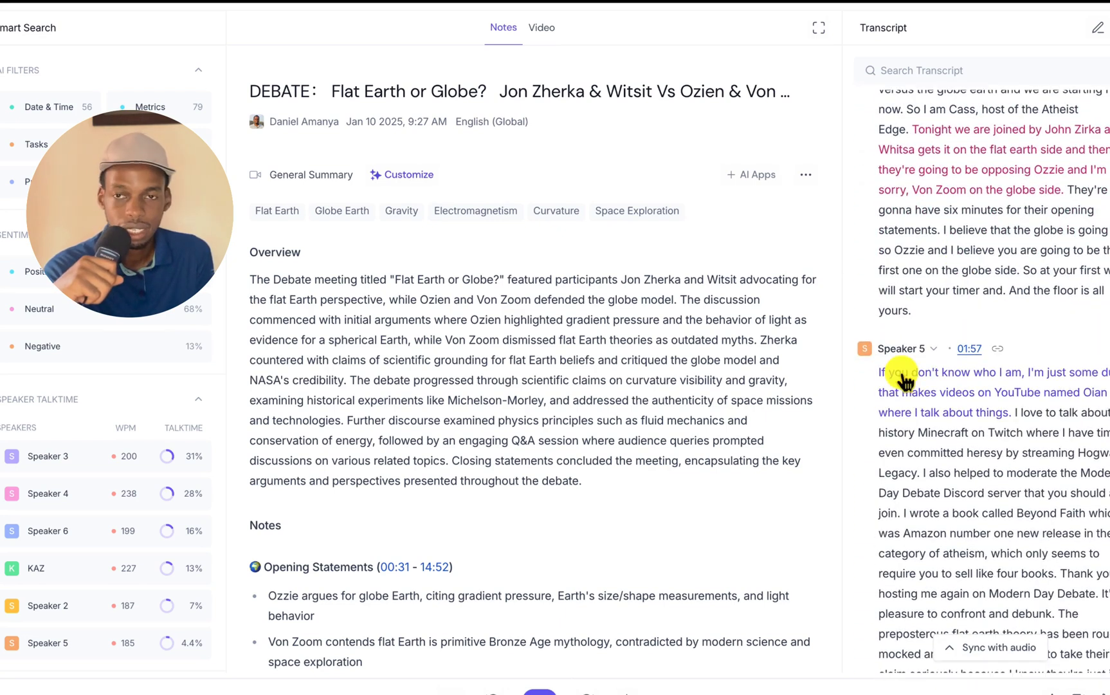
{"action": "left_click", "coordinate": [906, 381]}
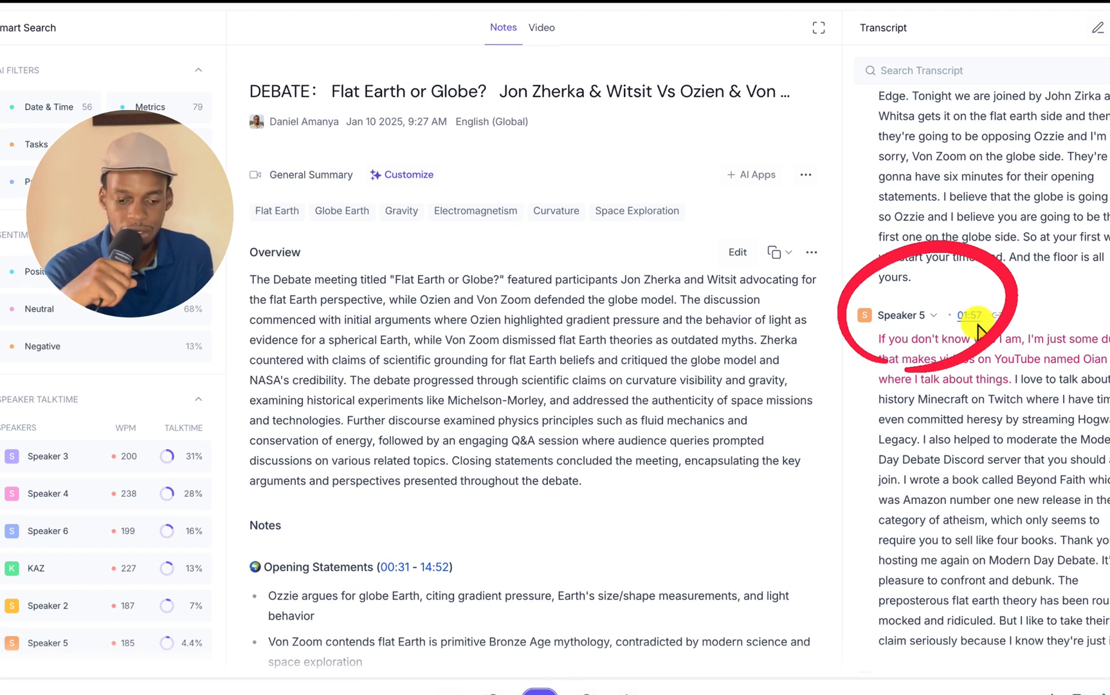
{"action": "left_click", "coordinate": [446, 8]}
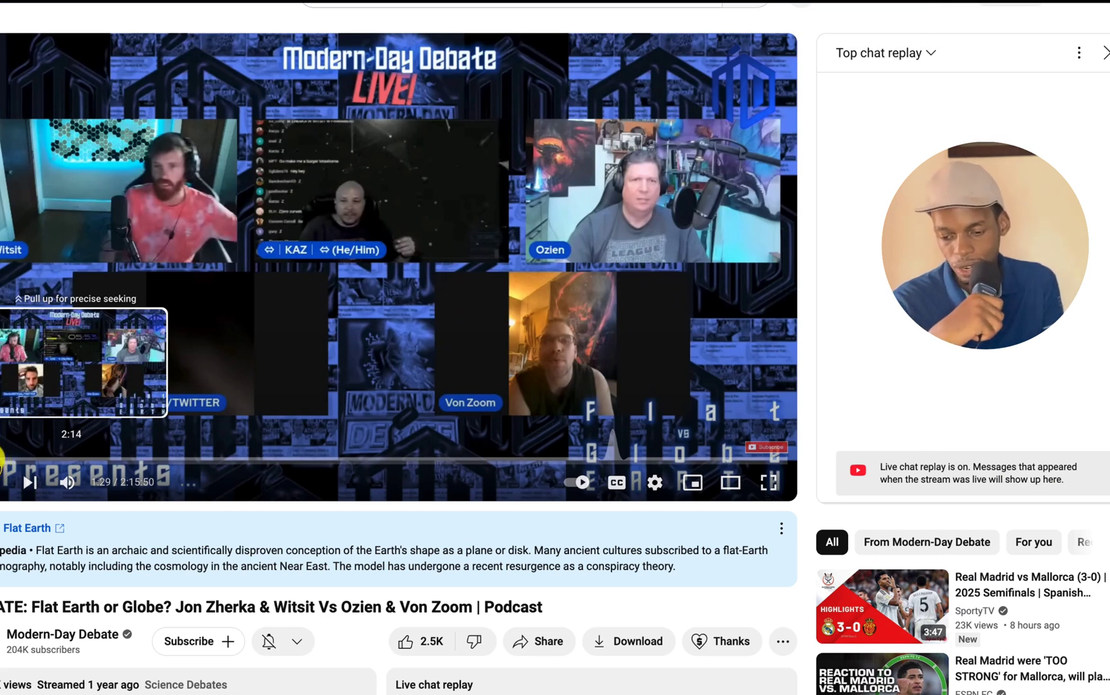
Jump the YouTube debate to about 1:58, then return to the Fireflies notes
{"action": "left_click", "coordinate": [2, 458]}
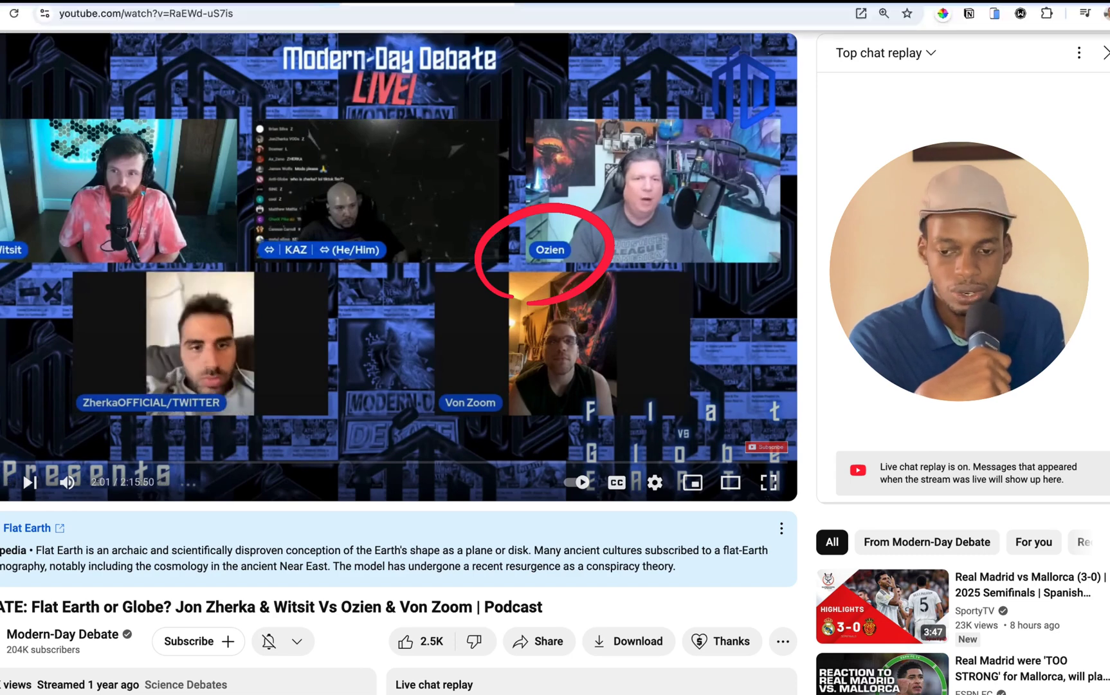
{"action": "left_click", "coordinate": [252, 6]}
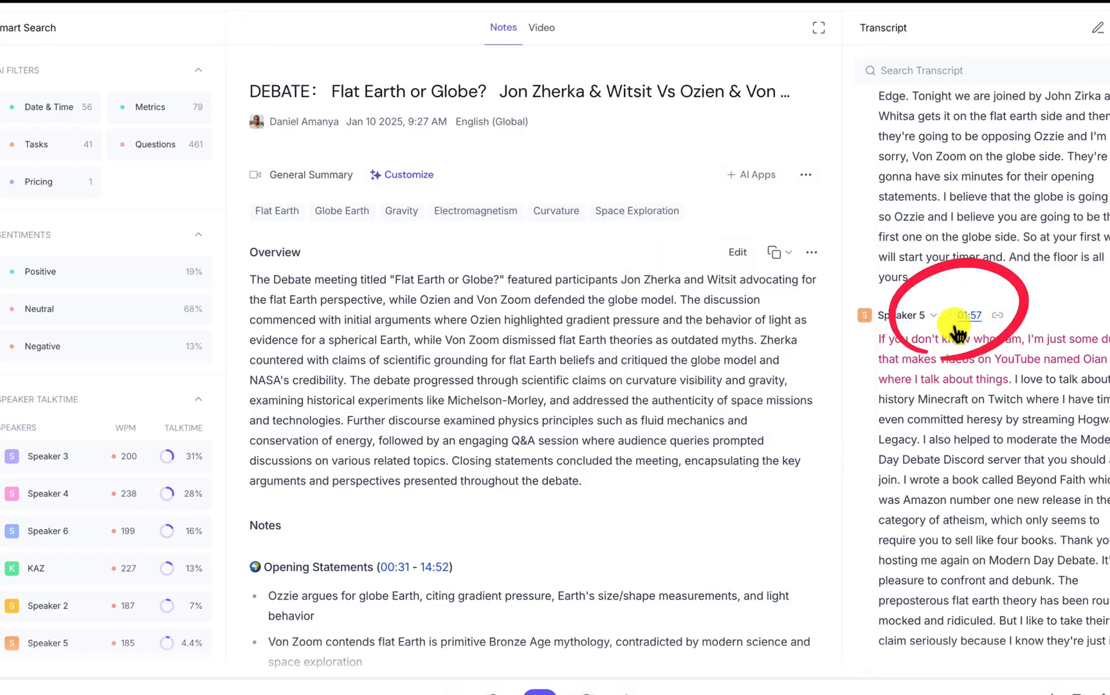
Check the debate video at 2:01, then rename Speaker 5 to Ozien across the transcript and talktime list
{"action": "left_click", "coordinate": [415, 5]}
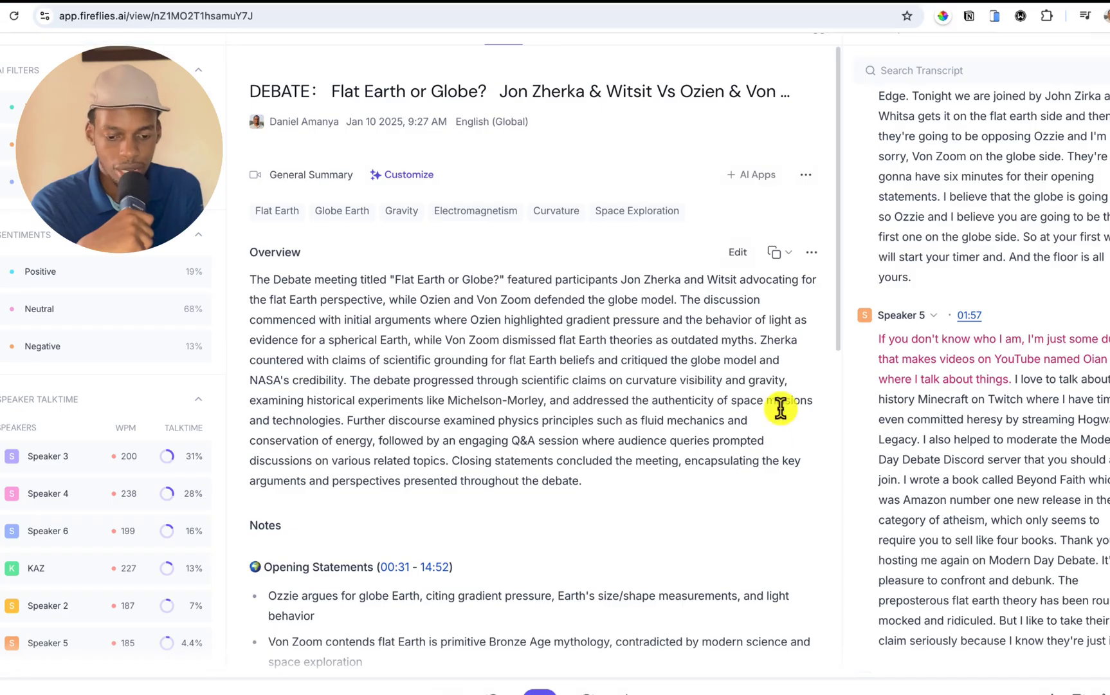
{"action": "left_click", "coordinate": [901, 315]}
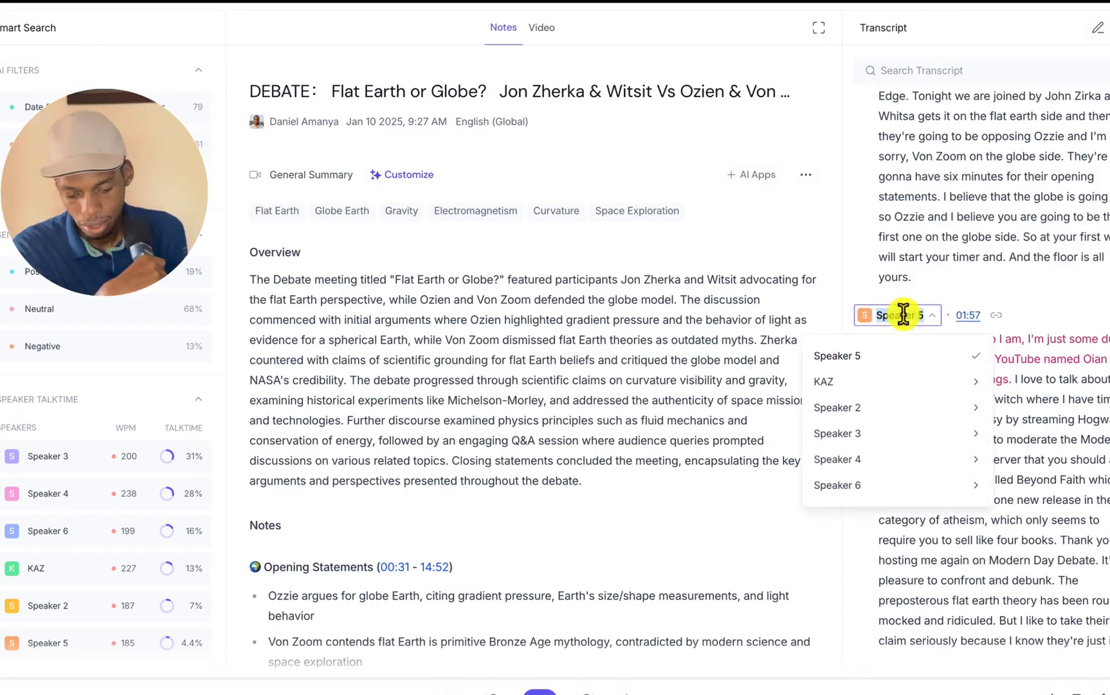
{"action": "type", "text": "Ozien"}
{"action": "key", "text": "Return"}
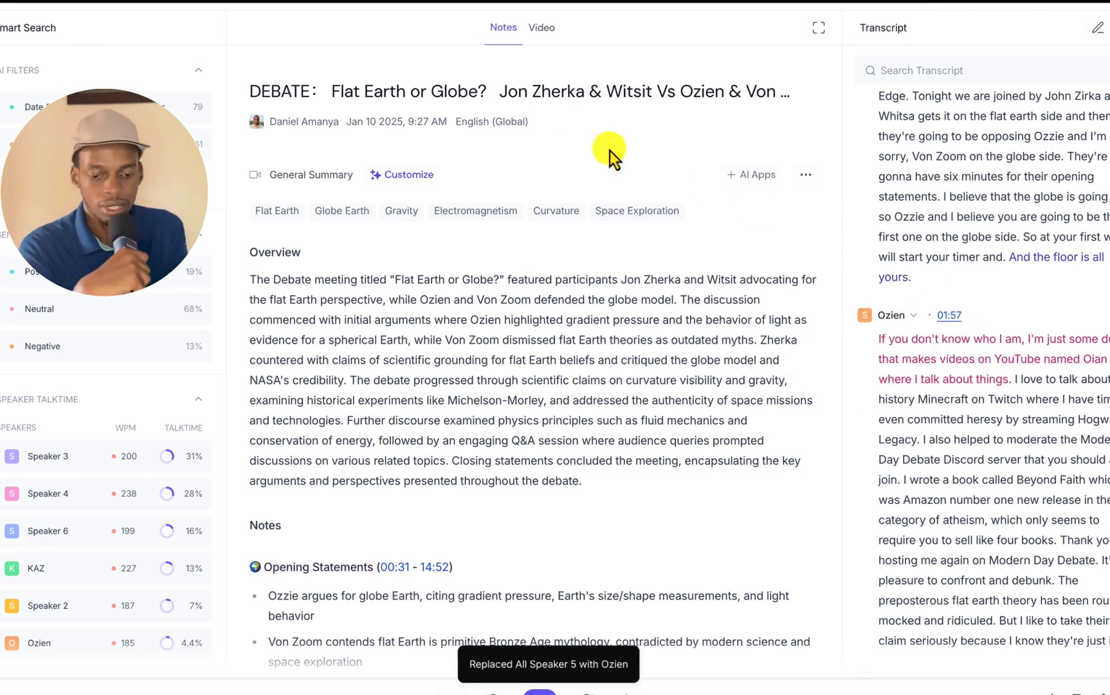
{"action": "scroll", "coordinate": [952, 270], "scroll_direction": "down", "scroll_amount": 8}
{"action": "scroll", "coordinate": [932, 306], "scroll_direction": "down", "scroll_amount": 15}
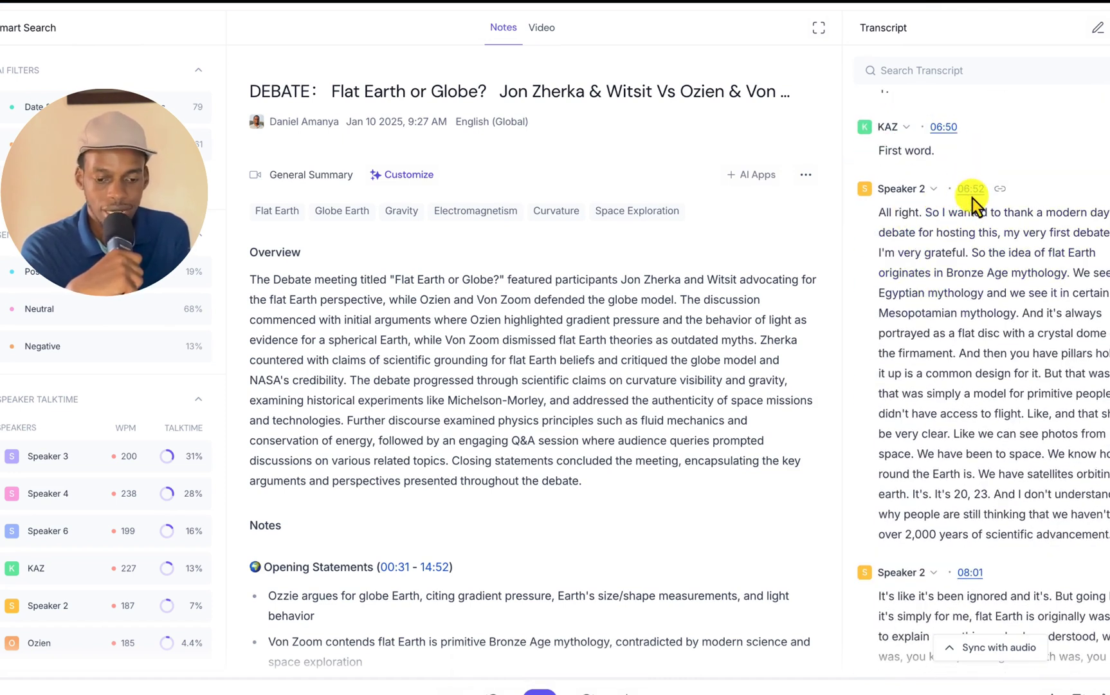
Play Speaker 2's 06:52 turn and move the YouTube debate video to about 6:57
{"action": "left_click", "coordinate": [972, 193]}
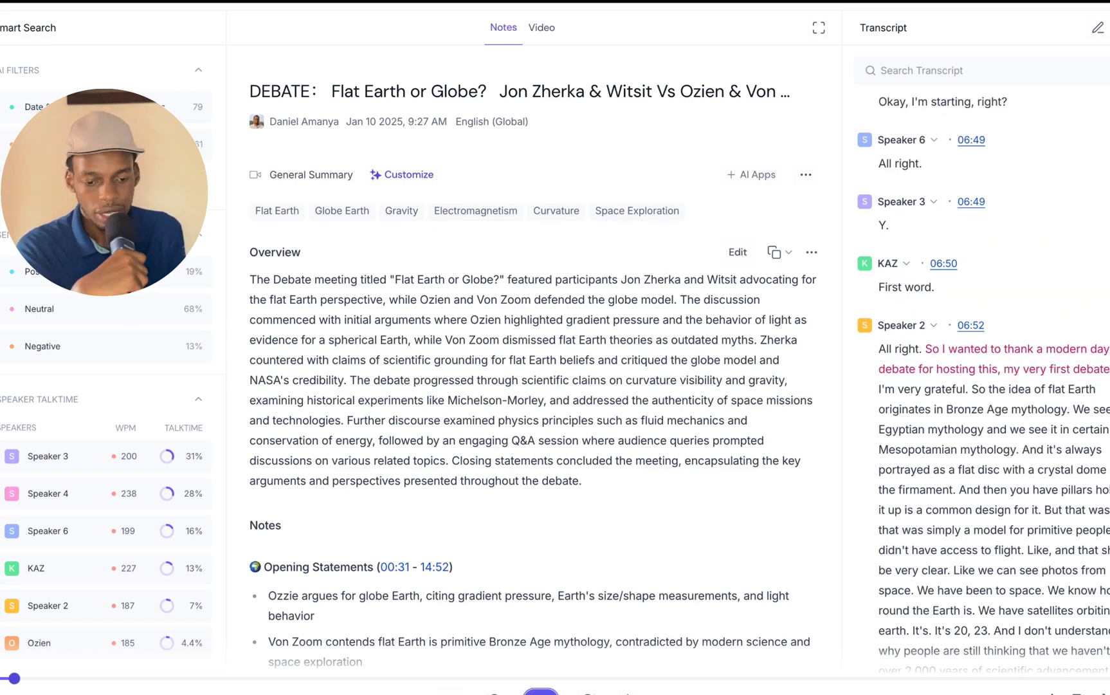
{"action": "key", "text": "ctrl+Tab"}
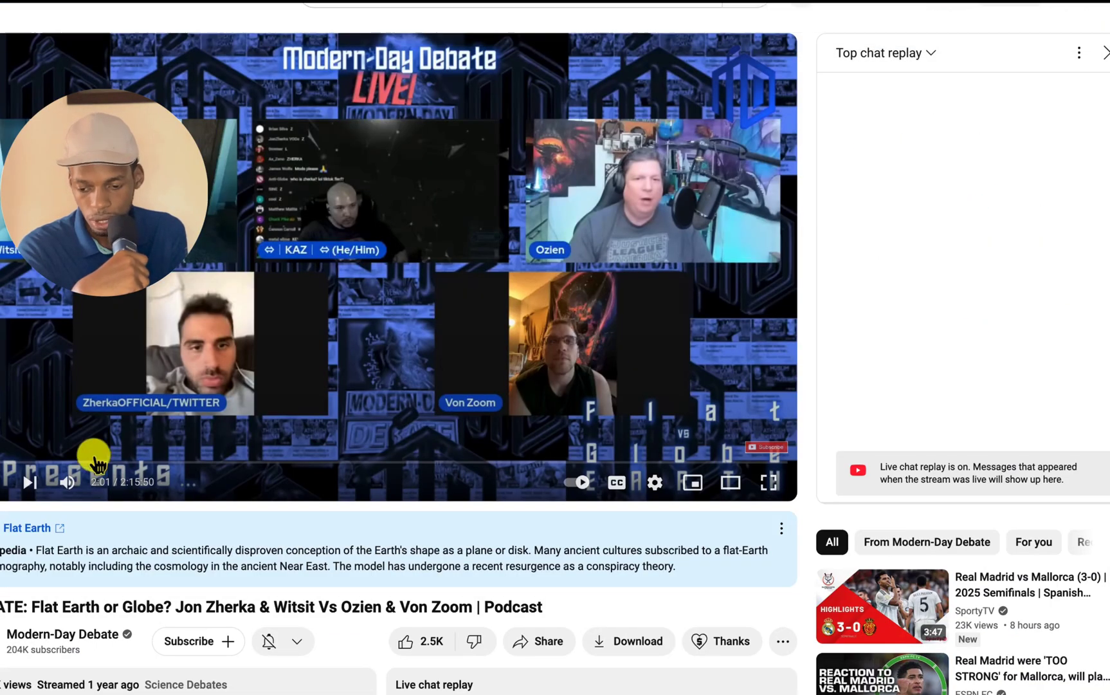
{"action": "left_click_drag", "start_coordinate": [97, 462], "coordinate": [14, 470]}
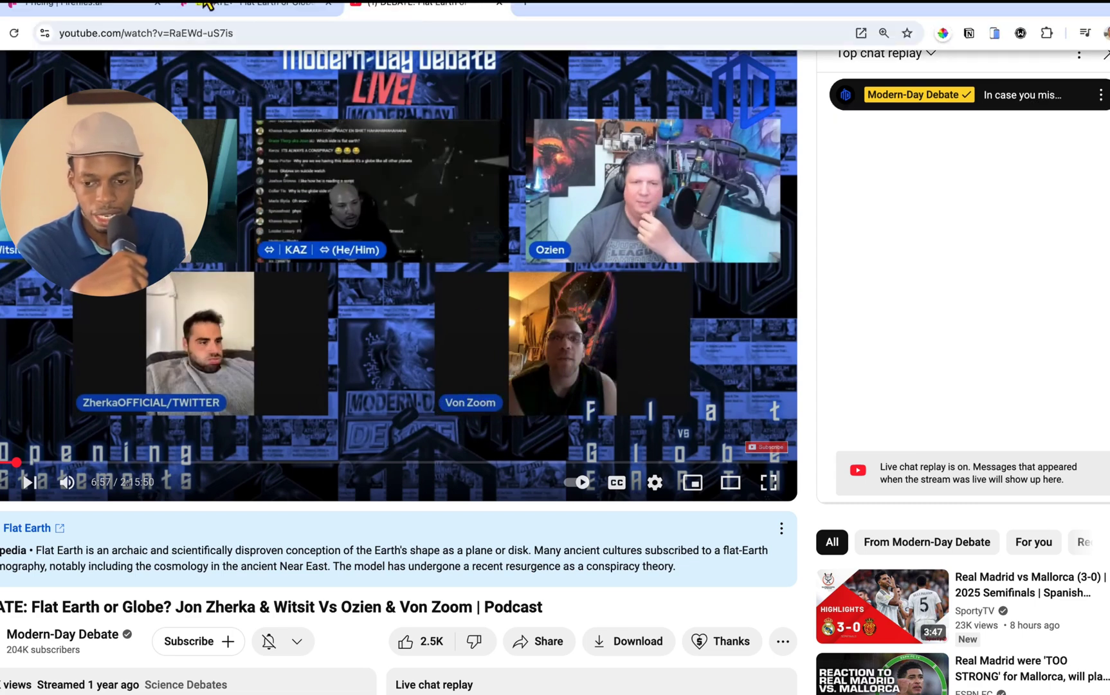
Rename Speaker 2 to Von Zoom throughout the Fireflies transcript and talktime list
{"action": "left_click", "coordinate": [206, 4]}
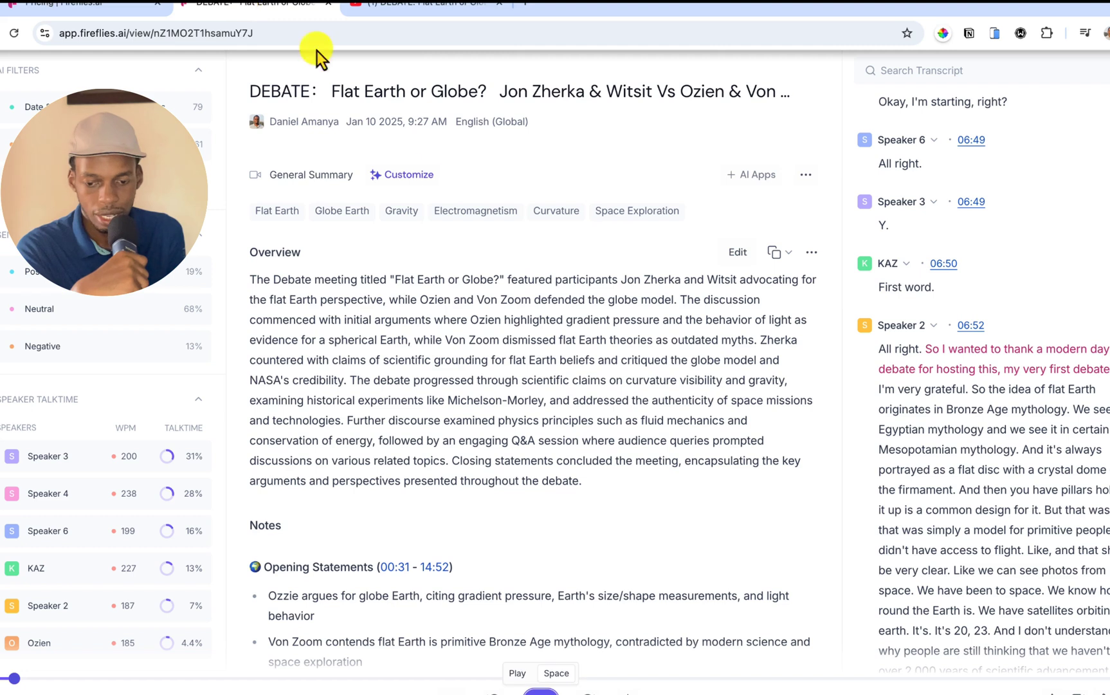
{"action": "left_click", "coordinate": [892, 319]}
{"action": "type", "text": "V"}
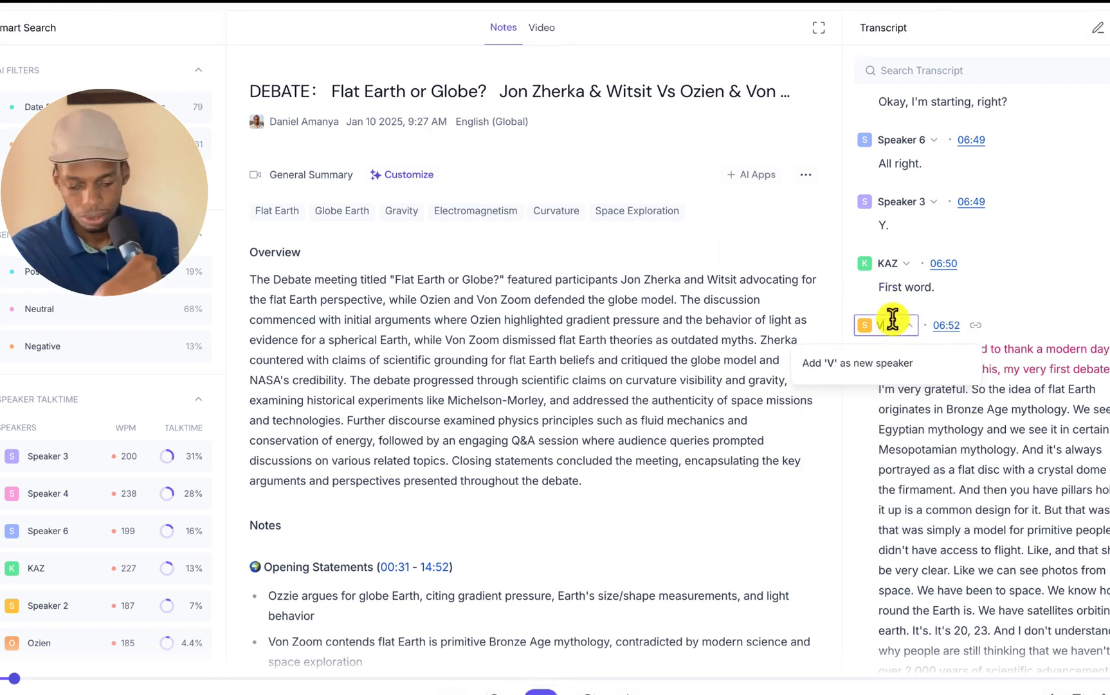
{"action": "type", "text": "on Zoom"}
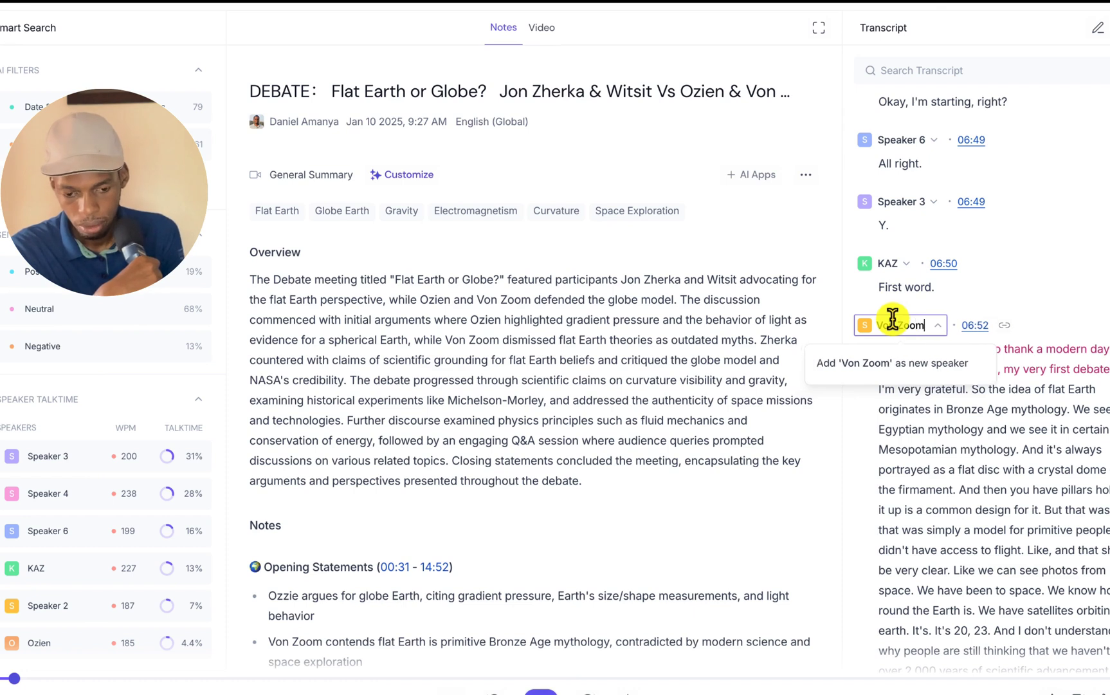
{"action": "key", "text": "Return"}
Play the transcript from Speaker 3's line at 09:28
{"action": "scroll", "coordinate": [955, 295], "scroll_direction": "down", "scroll_amount": 7}
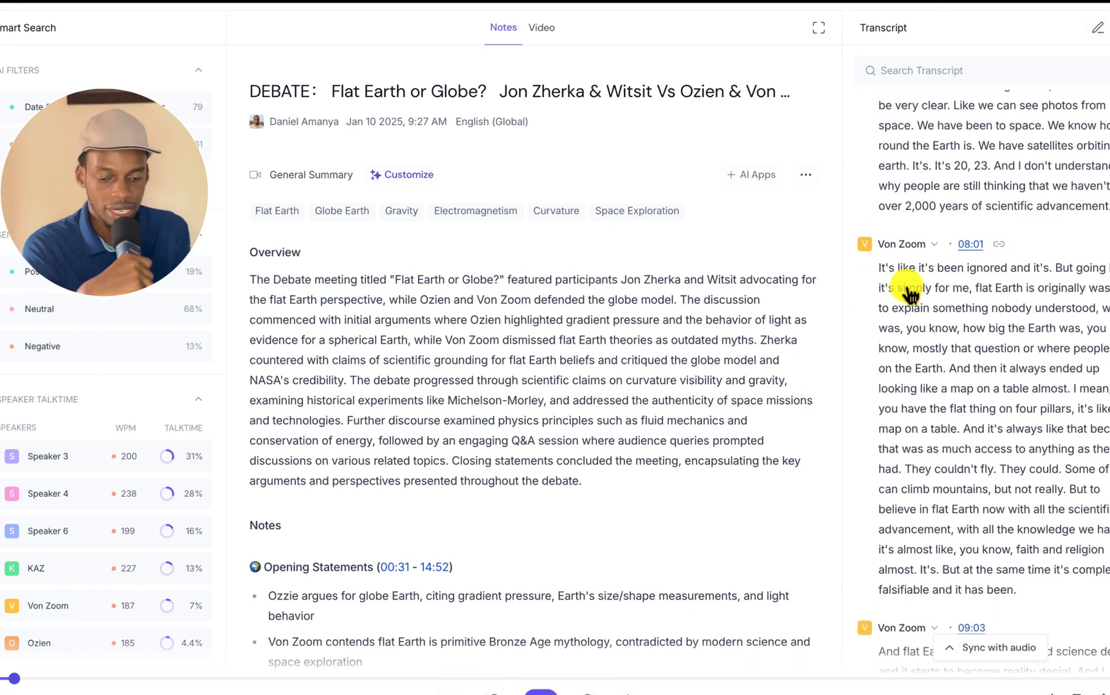
{"action": "scroll", "coordinate": [913, 373], "scroll_direction": "down", "scroll_amount": 10}
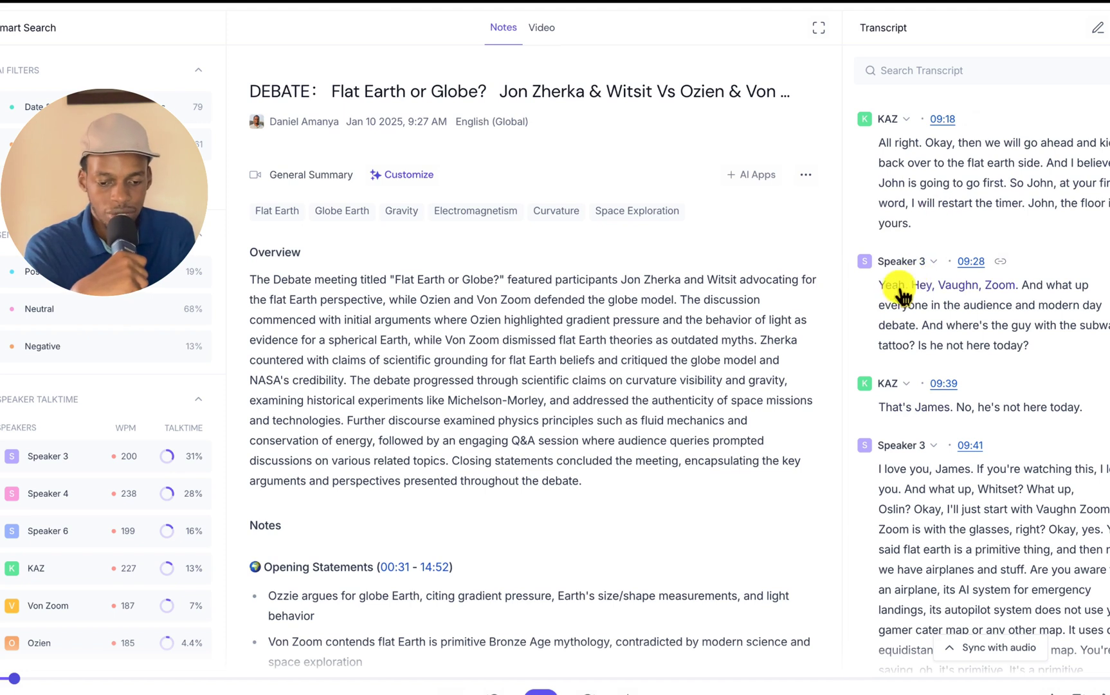
{"action": "scroll", "coordinate": [896, 299], "scroll_direction": "up", "scroll_amount": 1}
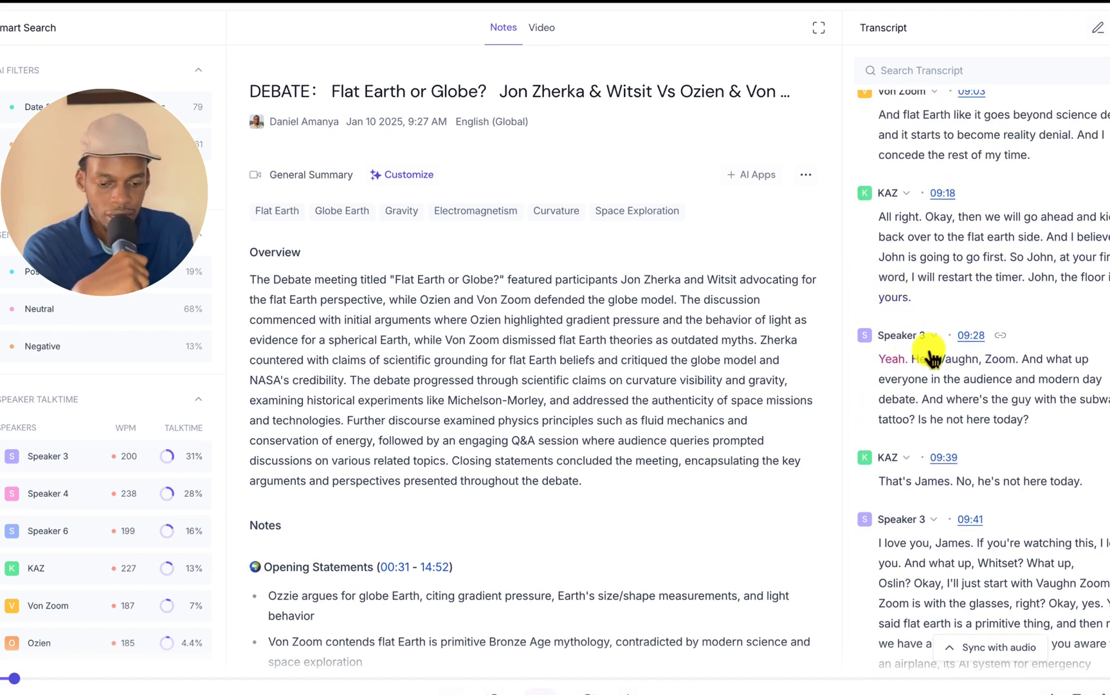
{"action": "left_click", "coordinate": [969, 354]}
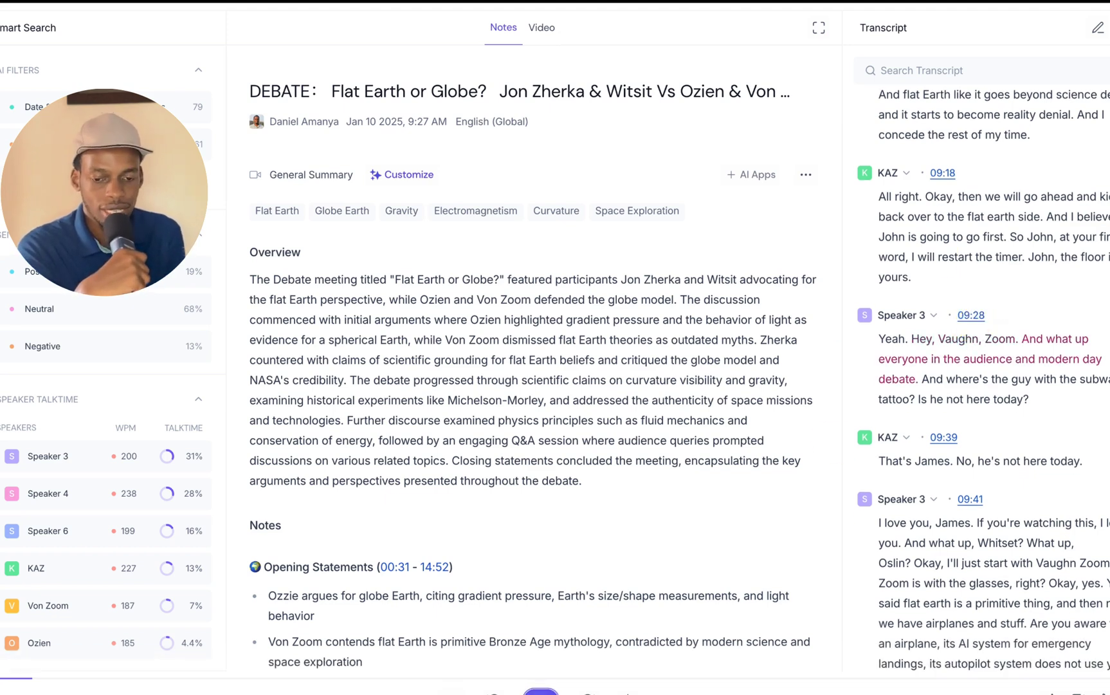
Jump the YouTube debate video to 9:28 and pause it
{"action": "mouse_move", "coordinate": [854, 16]}
{"action": "left_click", "coordinate": [420, 15]}
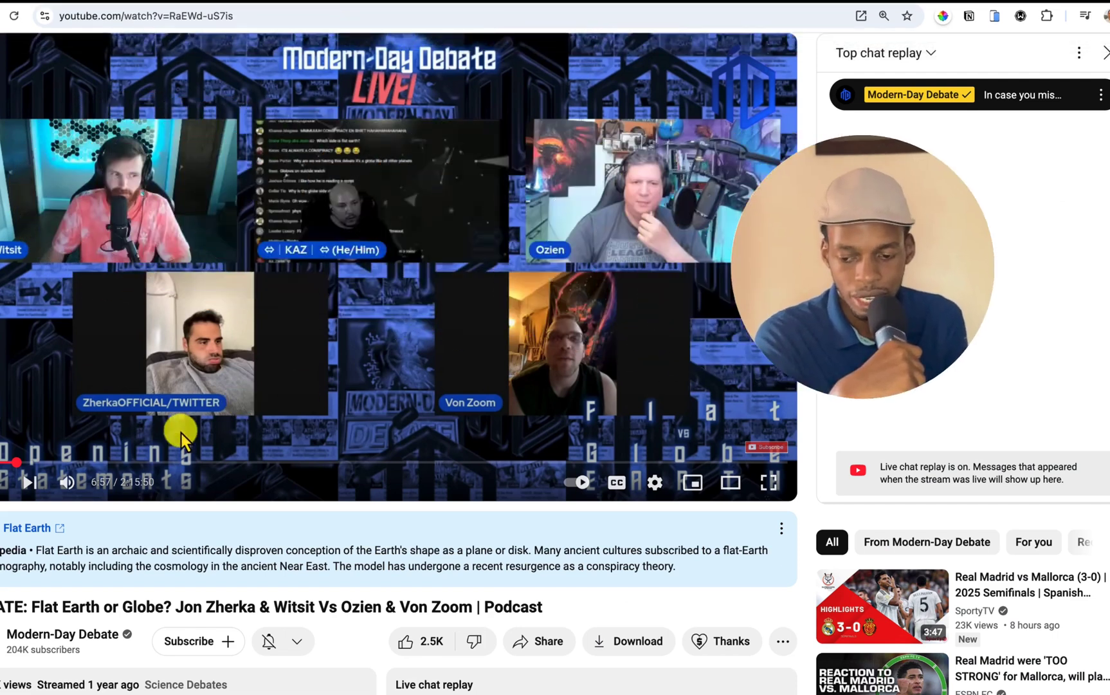
{"action": "left_click", "coordinate": [30, 462]}
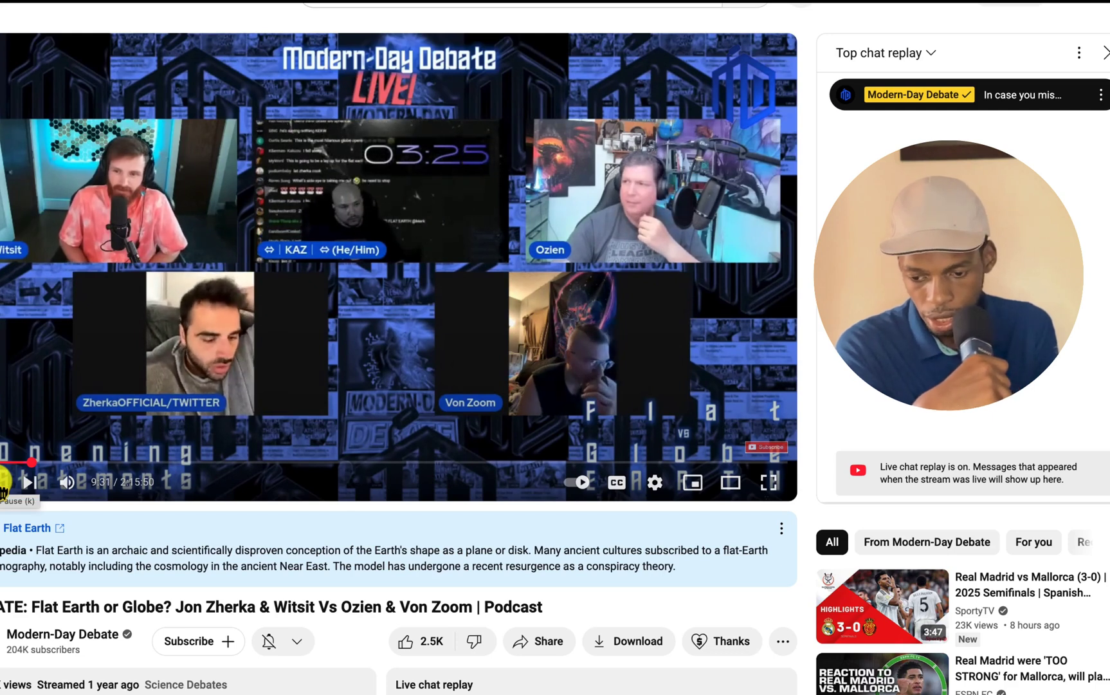
{"action": "left_click", "coordinate": [5, 483]}
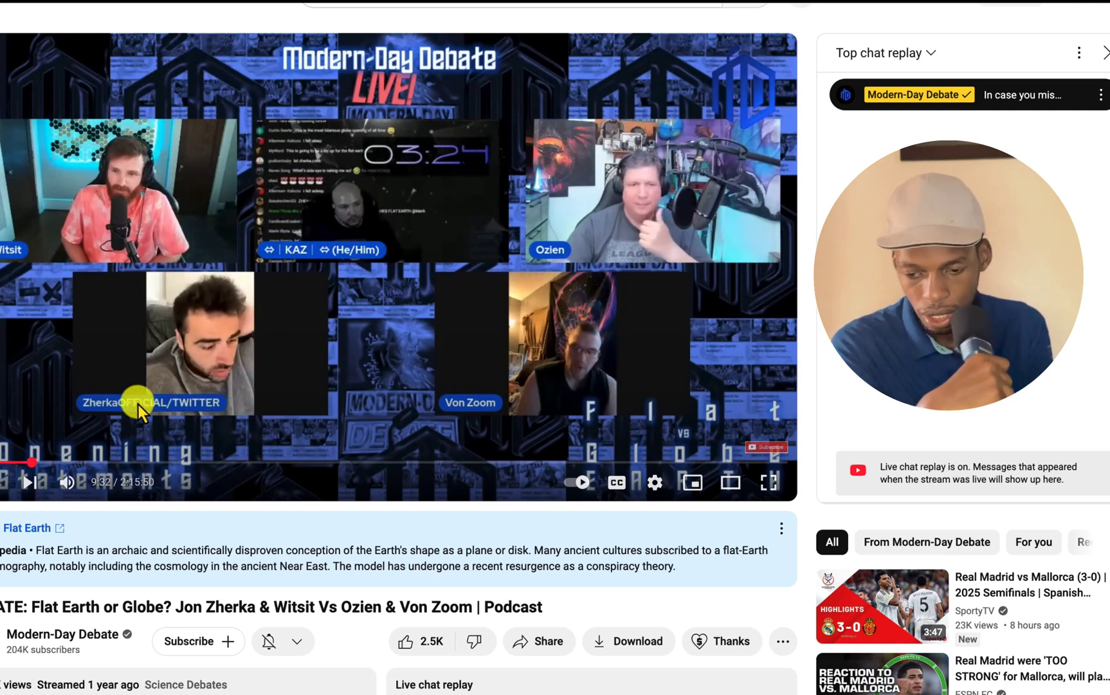
Copy the name 'Jon Zherka' from the video title and return to Fireflies
{"action": "left_click_drag", "start_coordinate": [257, 607], "coordinate": [176, 607]}
{"action": "right_click", "coordinate": [207, 607]}
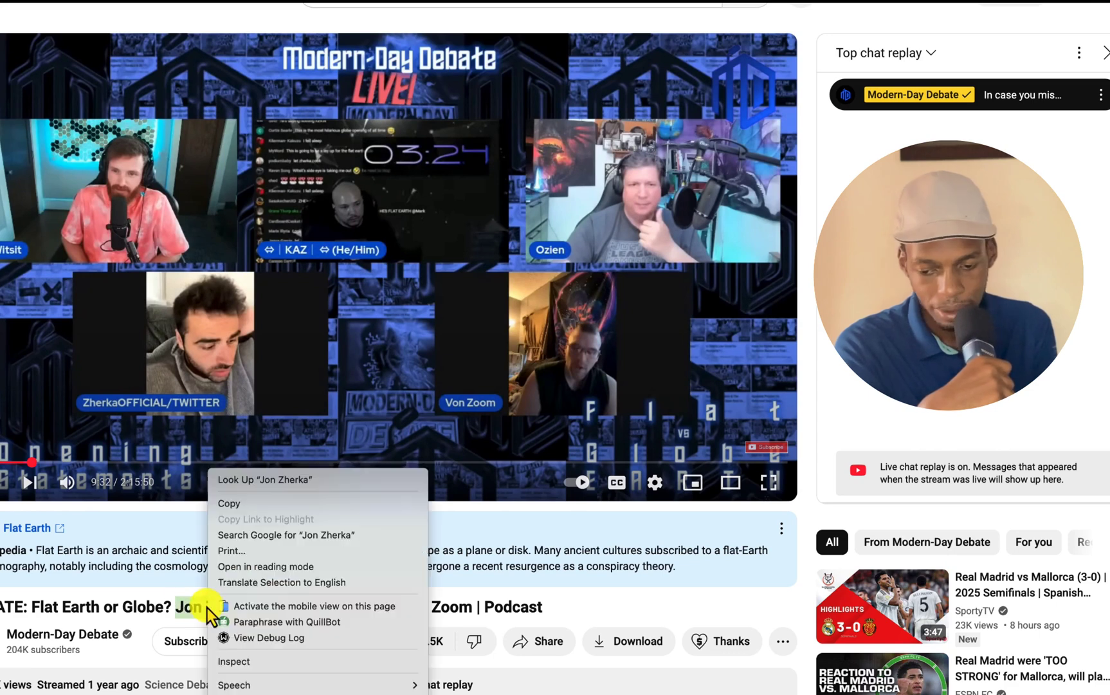
{"action": "left_click", "coordinate": [254, 511]}
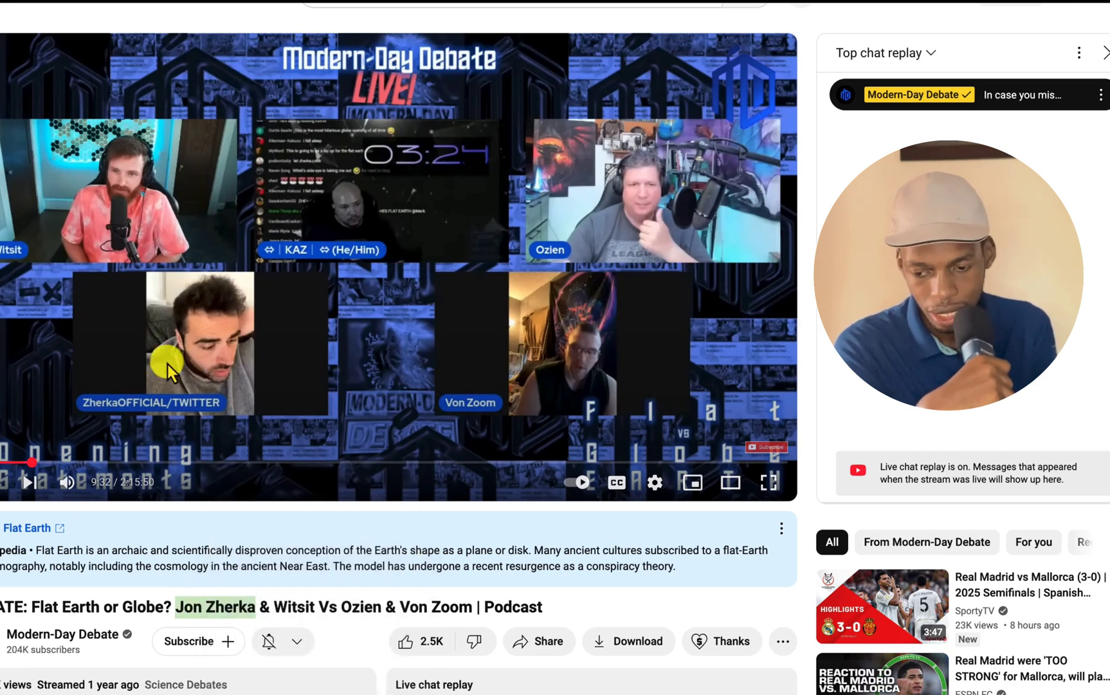
{"action": "key", "text": "ctrl+shift+Tab"}
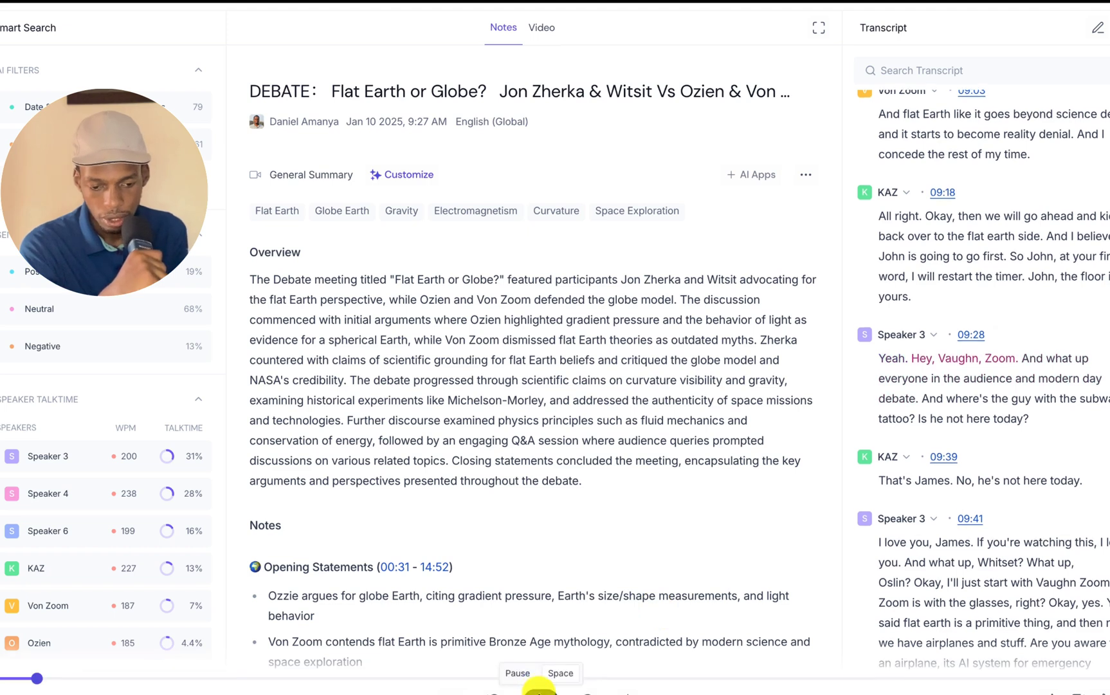
Rename every Speaker 3 line to Jon Zherka using the copied name
{"action": "left_click", "coordinate": [924, 313]}
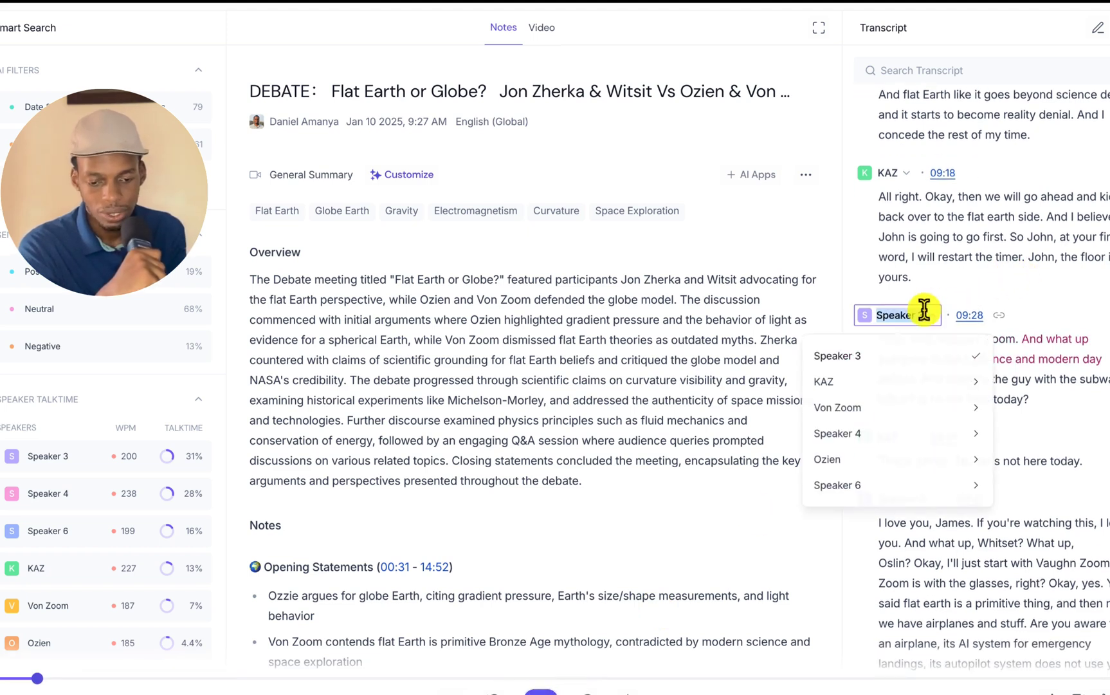
{"action": "key", "text": "ctrl+v"}
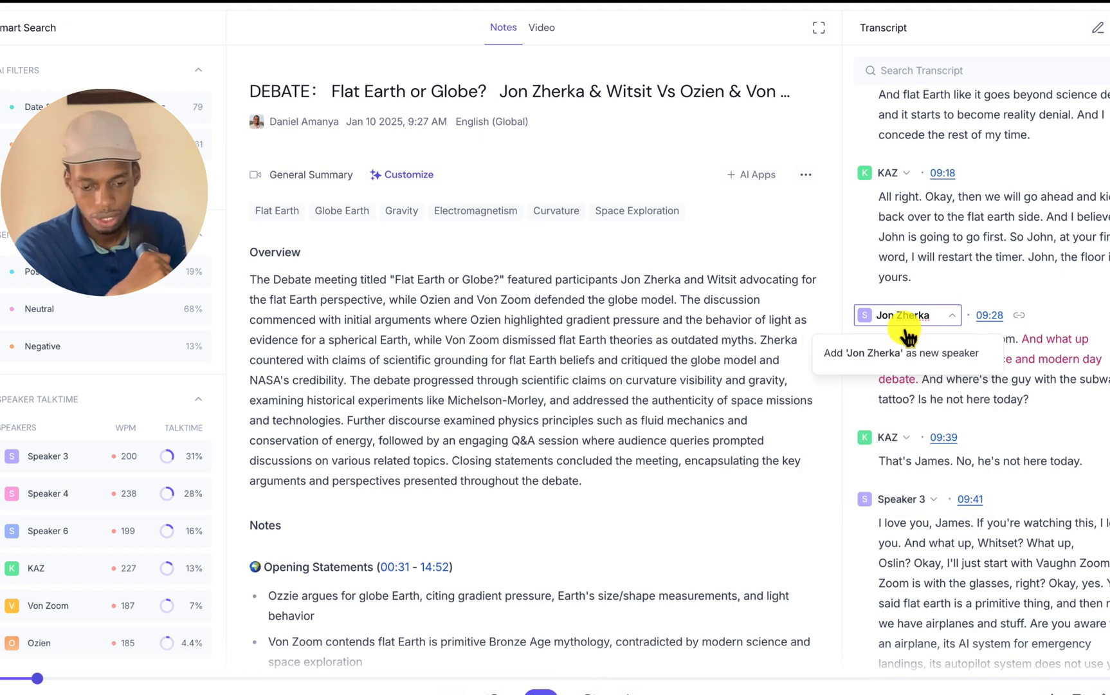
{"action": "left_click", "coordinate": [907, 348]}
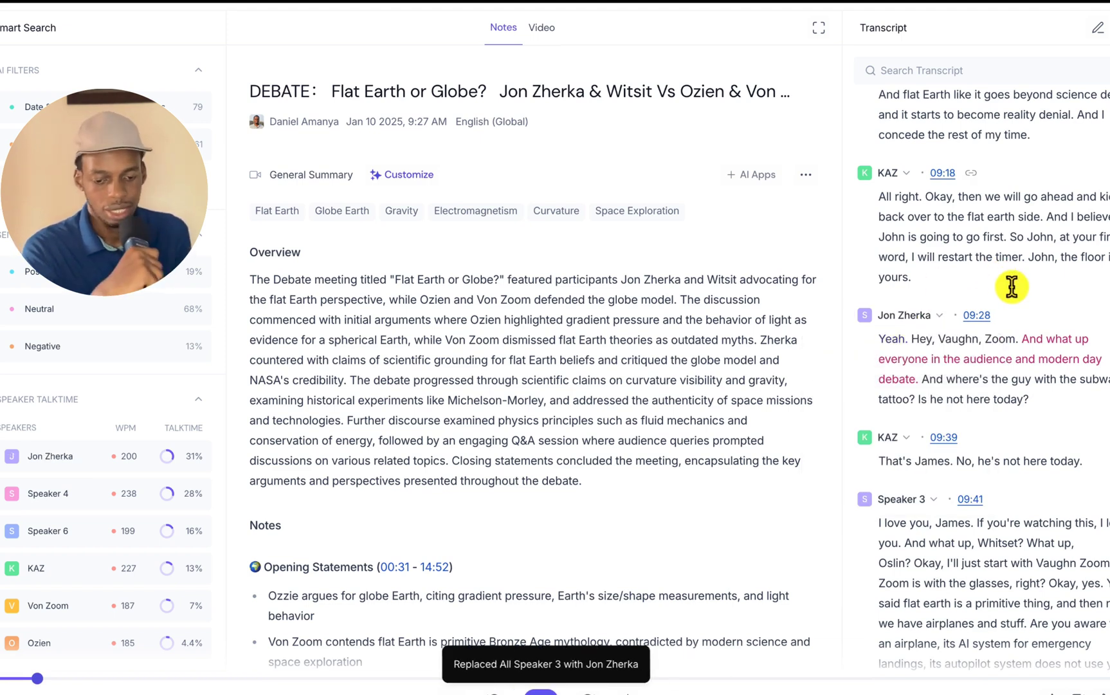
Play the recording from the 14:10 transcript line
{"action": "scroll", "coordinate": [1012, 286], "scroll_direction": "down", "scroll_amount": 5}
{"action": "scroll", "coordinate": [1012, 289], "scroll_direction": "down", "scroll_amount": 15}
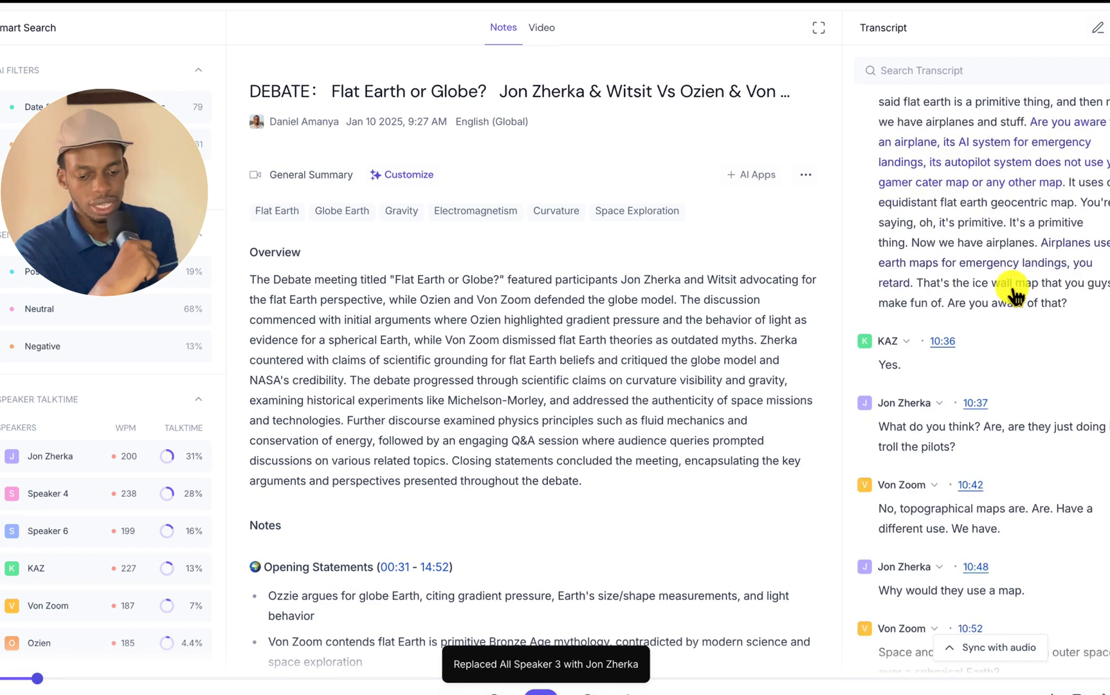
{"action": "scroll", "coordinate": [1013, 291], "scroll_direction": "down", "scroll_amount": 10}
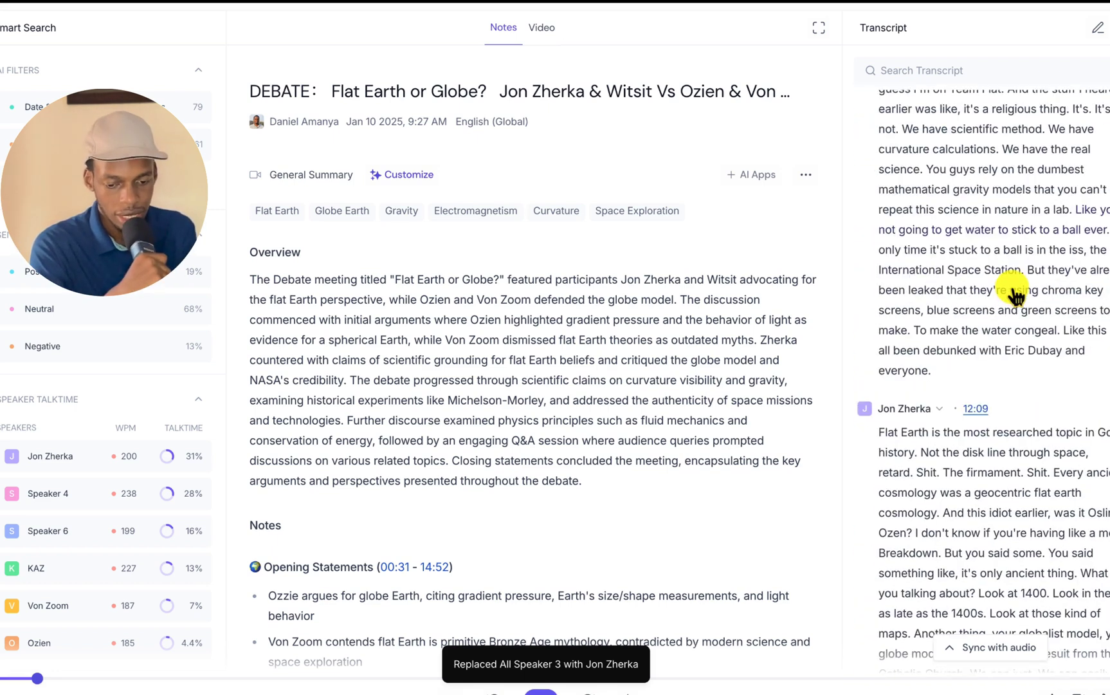
{"action": "left_click", "coordinate": [958, 354]}
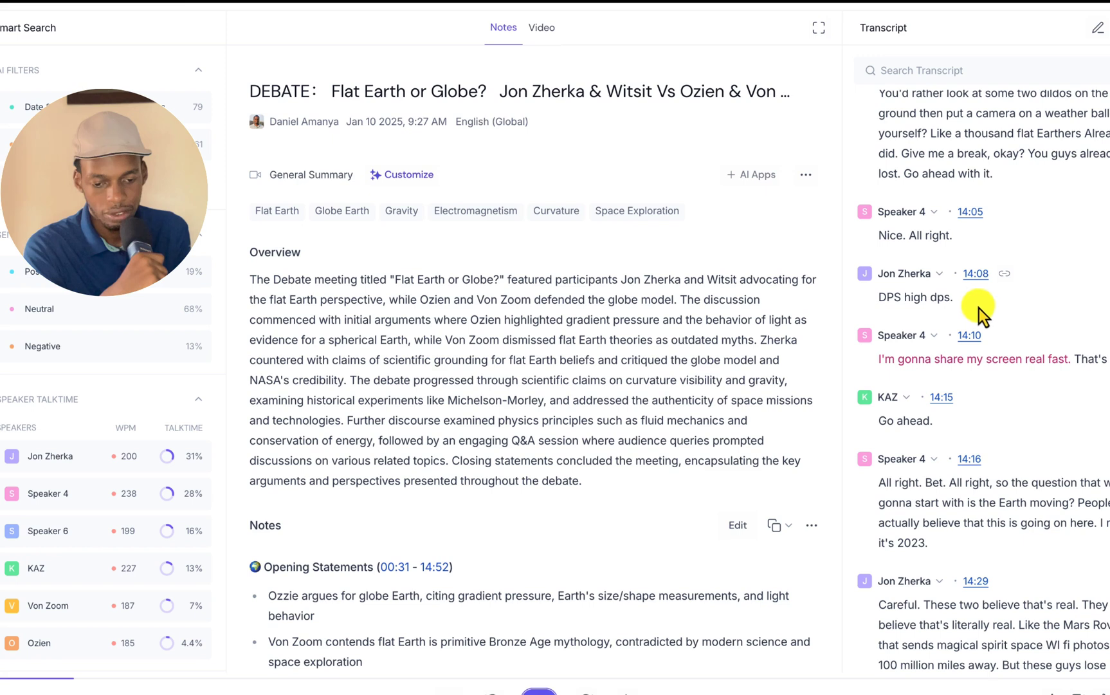
Seek the YouTube debate video to around 14:08 to see who is speaking
{"action": "mouse_move", "coordinate": [597, 19]}
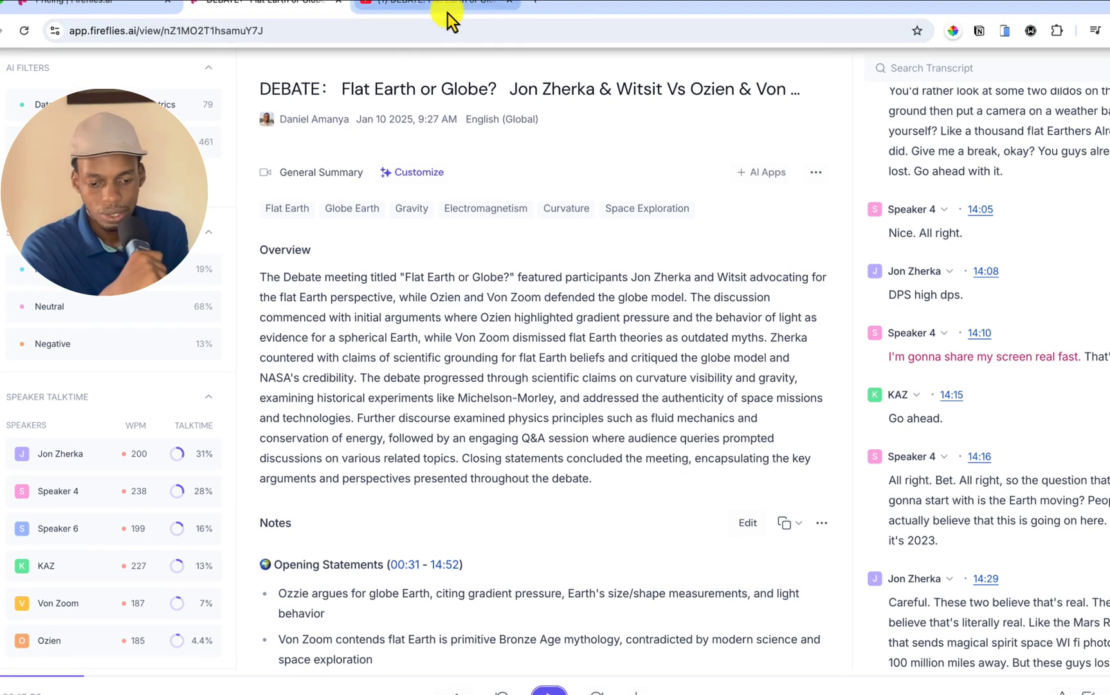
{"action": "left_click", "coordinate": [448, 13]}
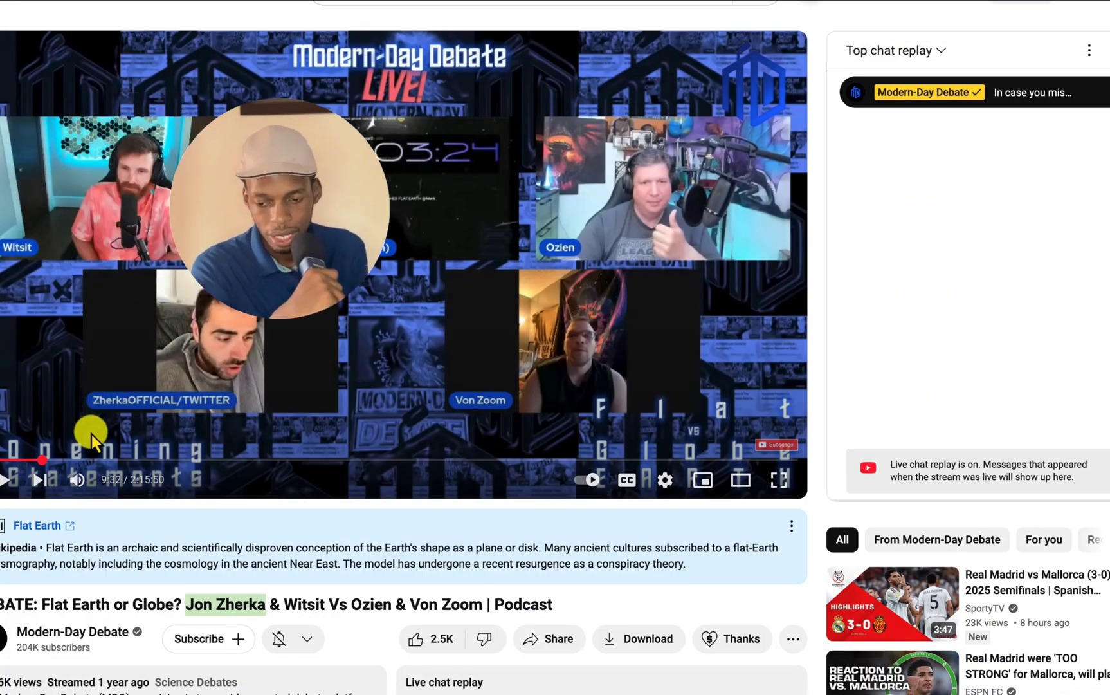
{"action": "left_click", "coordinate": [68, 460]}
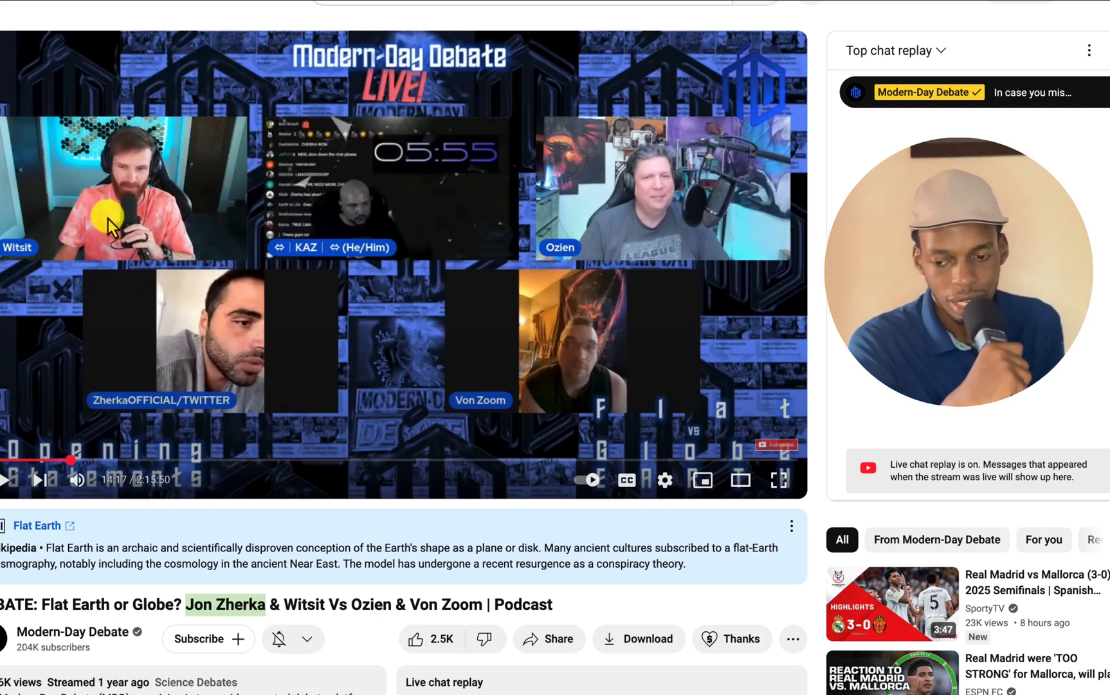
{"action": "mouse_move", "coordinate": [386, 18]}
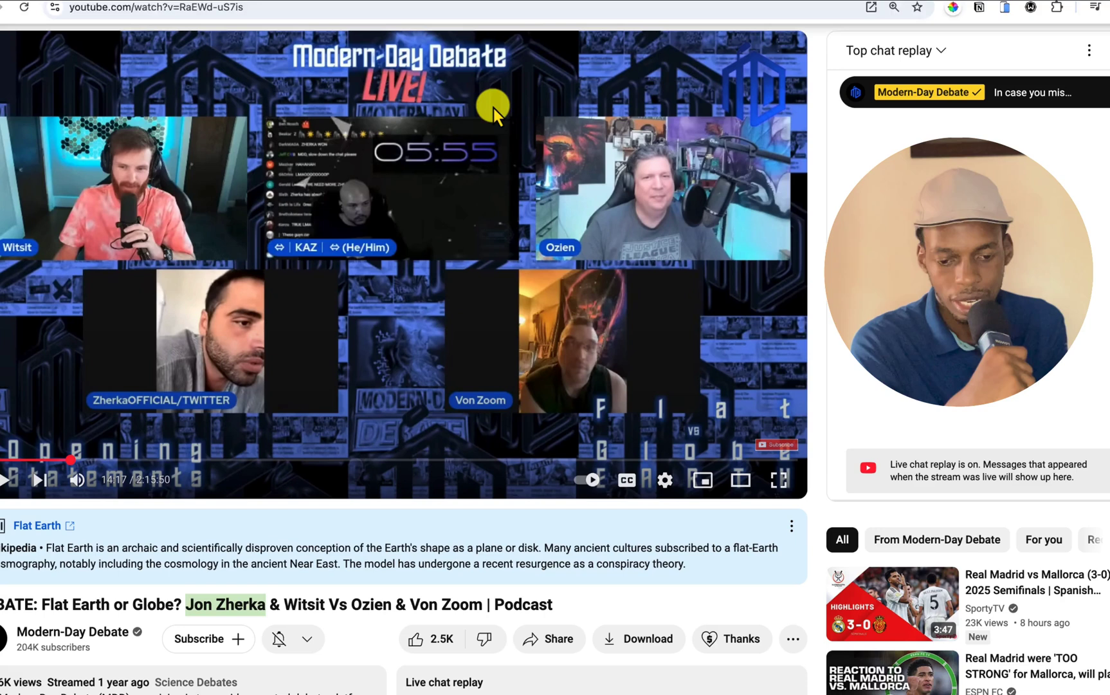
Replace every Speaker 4 label with Witzit and review the updated transcript
{"action": "left_click", "coordinate": [201, 8]}
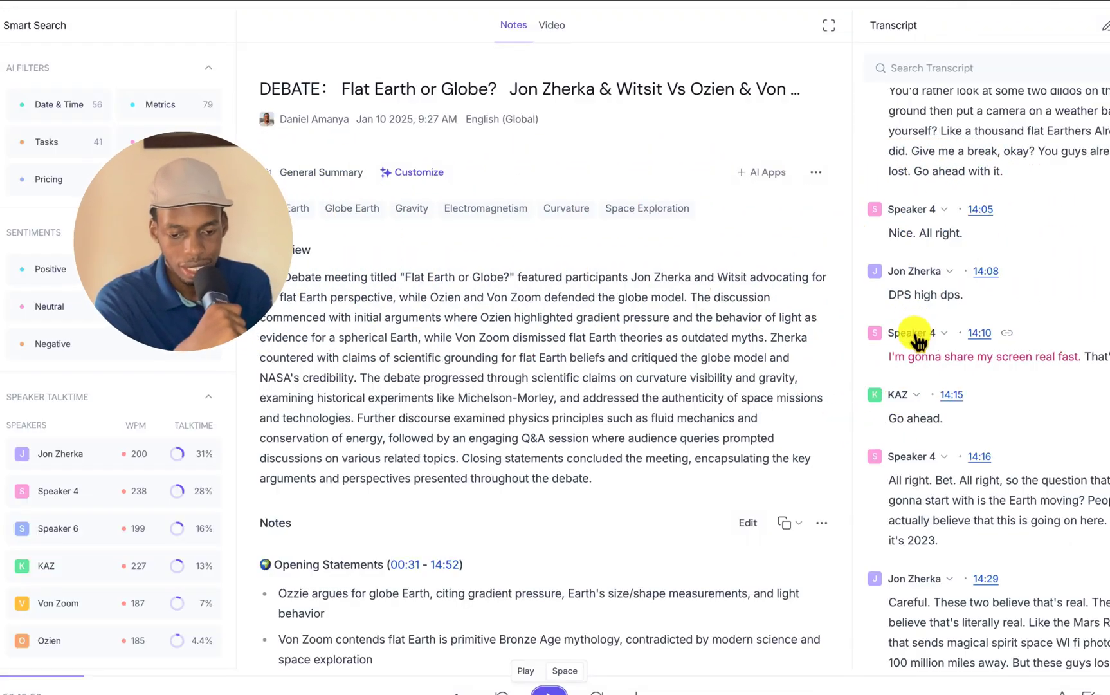
{"action": "left_click", "coordinate": [918, 330]}
{"action": "scroll", "coordinate": [1021, 217], "scroll_direction": "down", "scroll_amount": 10}
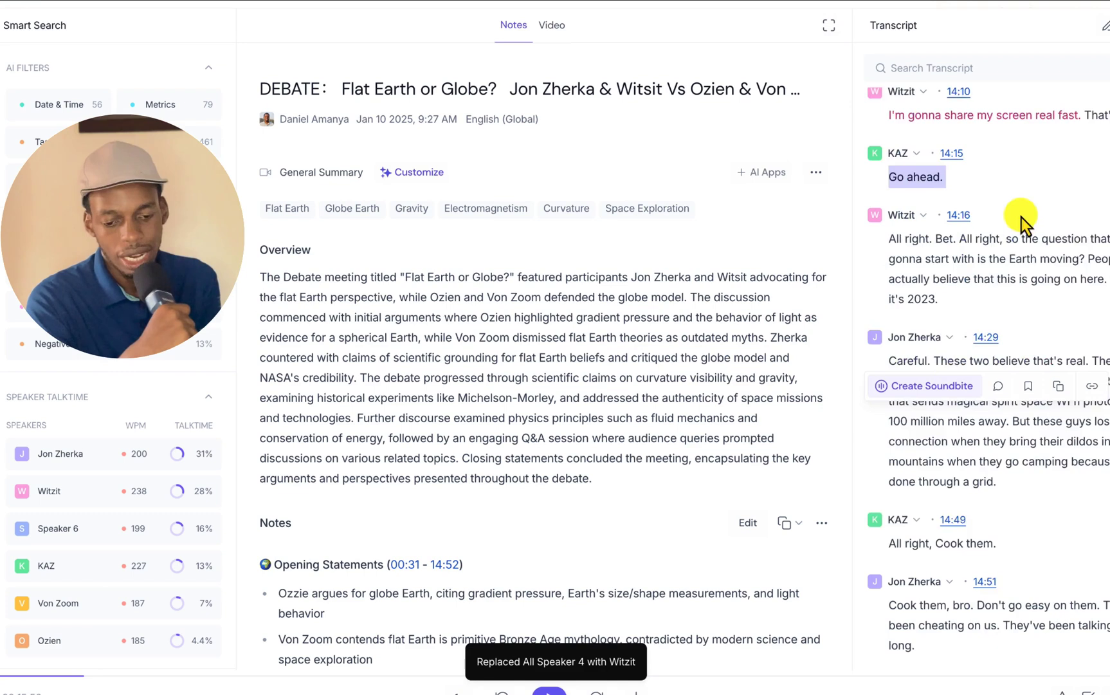
{"action": "scroll", "coordinate": [1024, 222], "scroll_direction": "down", "scroll_amount": 3}
{"action": "scroll", "coordinate": [538, 265], "scroll_direction": "down", "scroll_amount": 5}
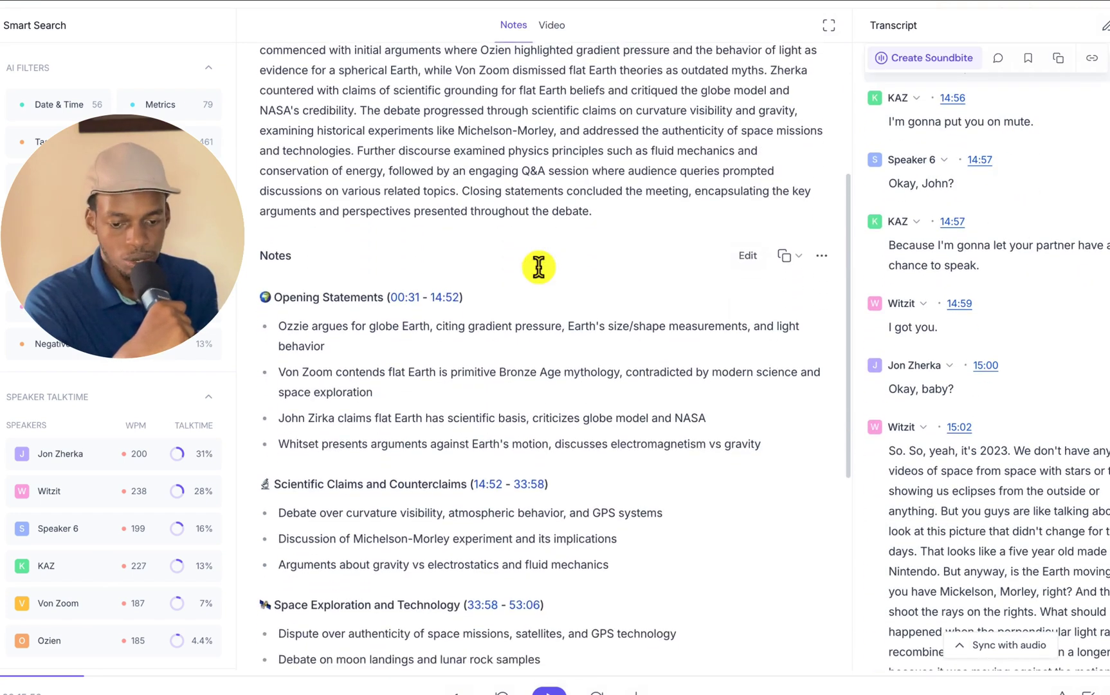
{"action": "scroll", "coordinate": [960, 284], "scroll_direction": "down", "scroll_amount": 1}
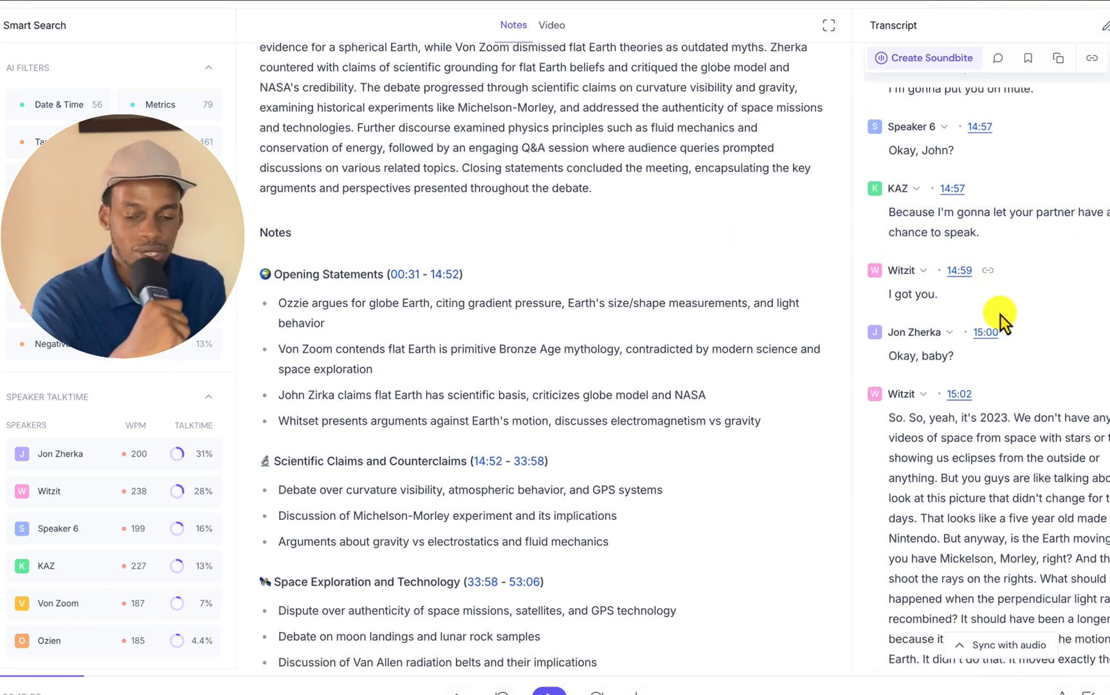
{"action": "scroll", "coordinate": [1004, 334], "scroll_direction": "down", "scroll_amount": 1}
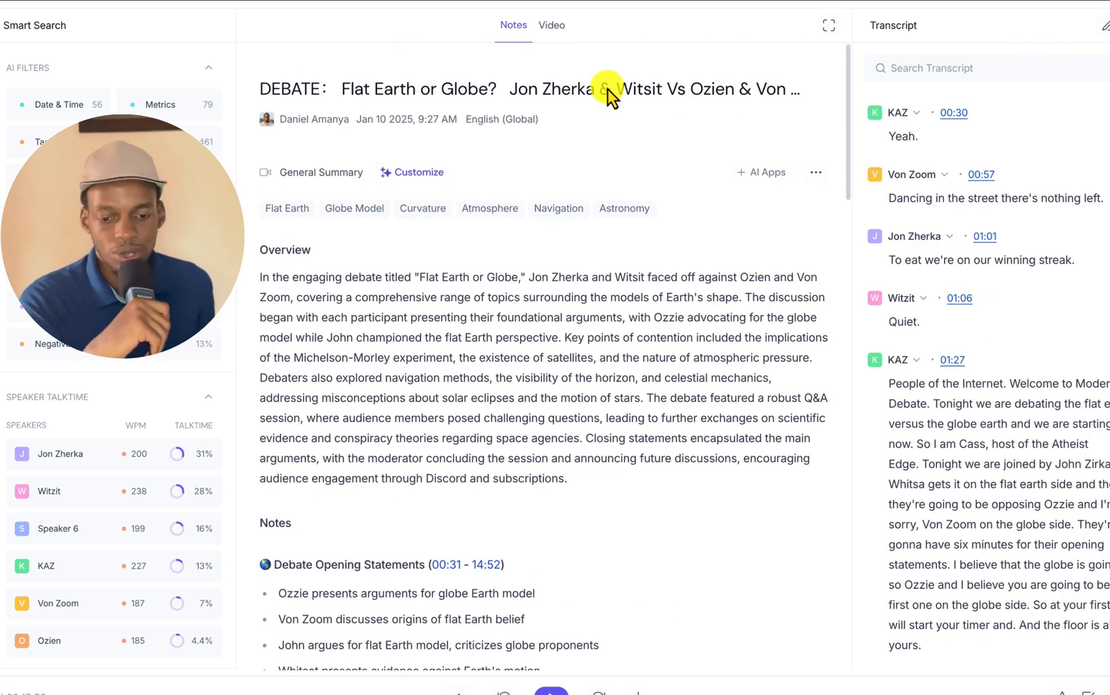
{"action": "scroll", "coordinate": [541, 355], "scroll_direction": "down", "scroll_amount": 9}
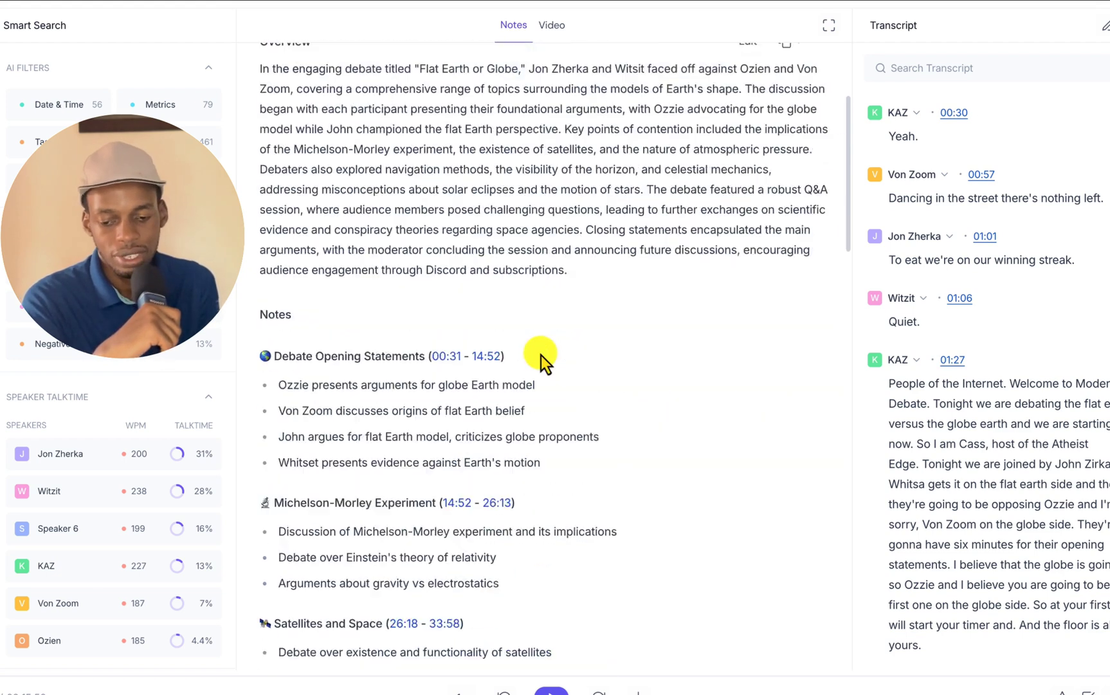
{"action": "scroll", "coordinate": [541, 355], "scroll_direction": "down", "scroll_amount": 2}
{"action": "scroll", "coordinate": [541, 355], "scroll_direction": "up", "scroll_amount": 12}
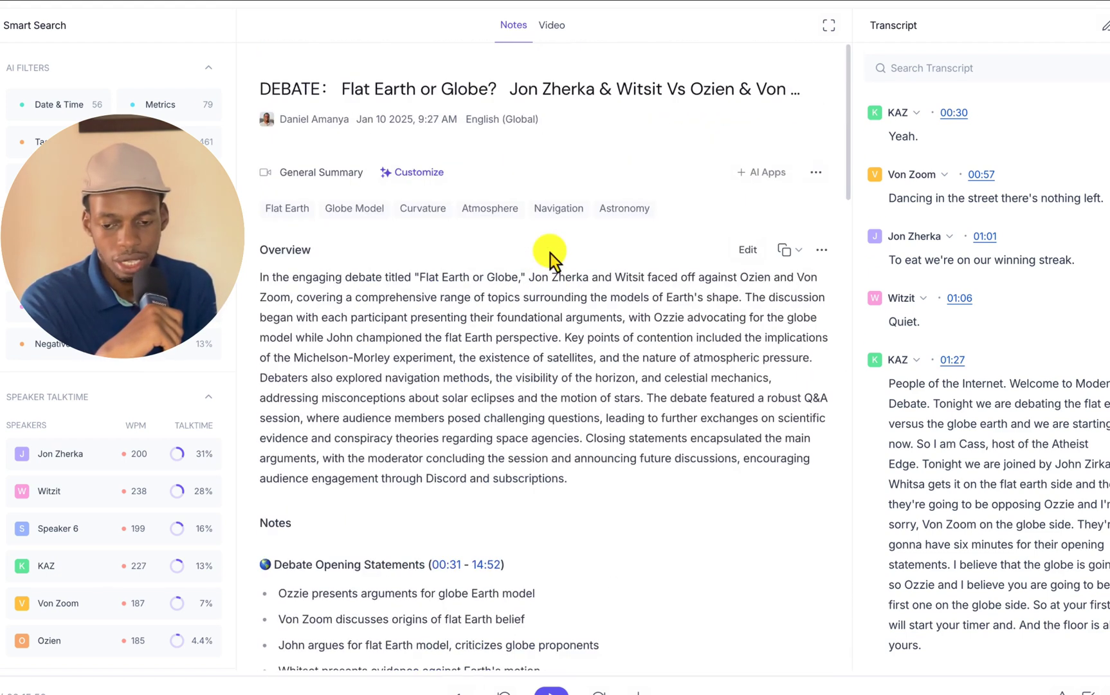
{"action": "scroll", "coordinate": [426, 410], "scroll_direction": "down", "scroll_amount": 2}
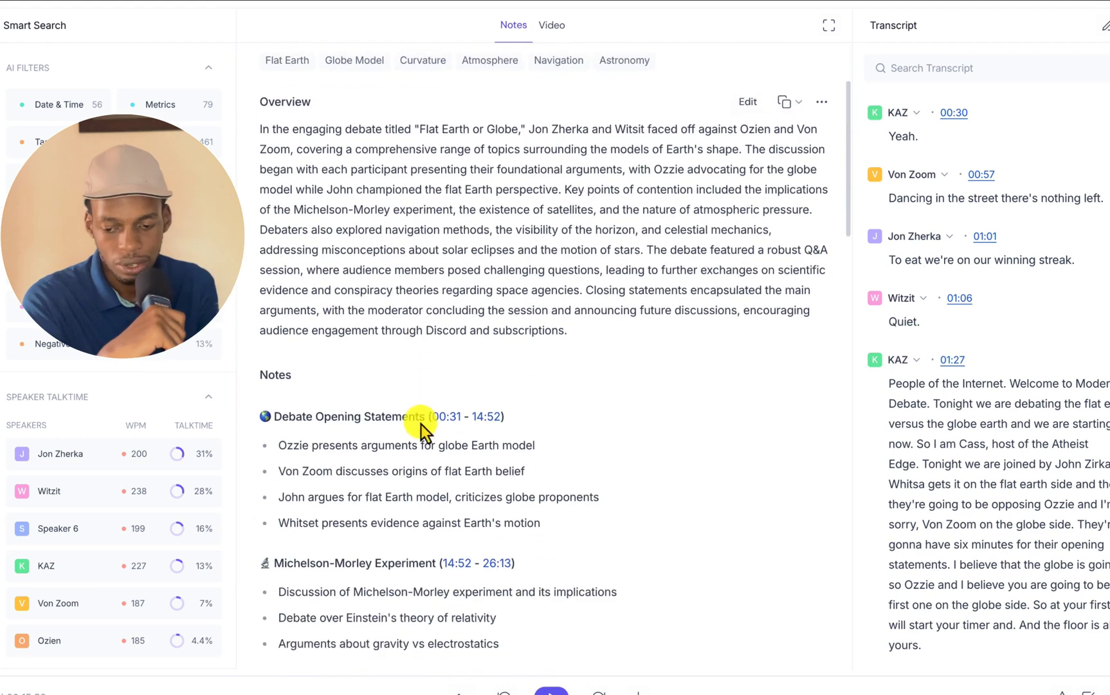
{"action": "scroll", "coordinate": [411, 412], "scroll_direction": "down", "scroll_amount": 1}
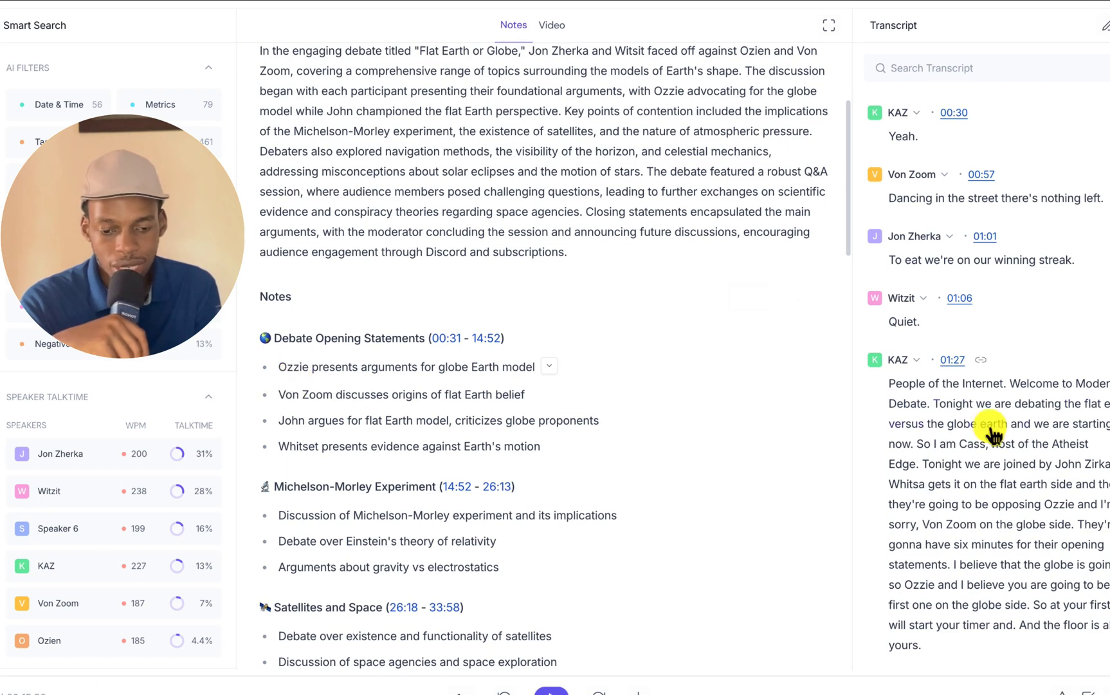
{"action": "left_click", "coordinate": [297, 6]}
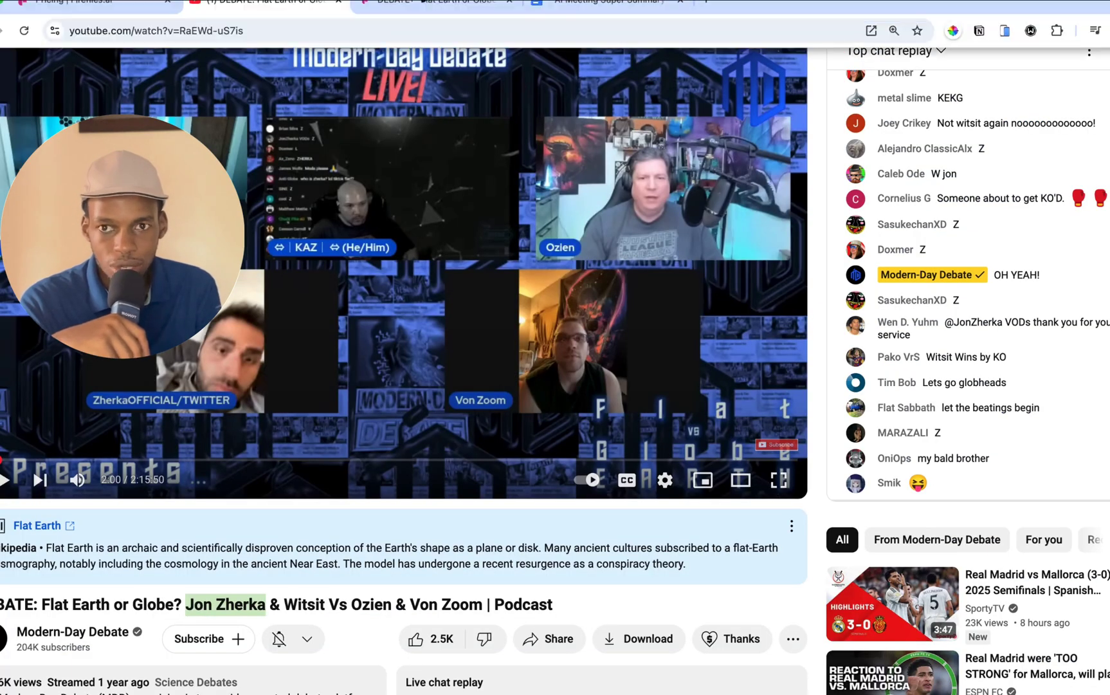
{"action": "left_click", "coordinate": [193, 5]}
{"action": "scroll", "coordinate": [541, 294], "scroll_direction": "down", "scroll_amount": 1}
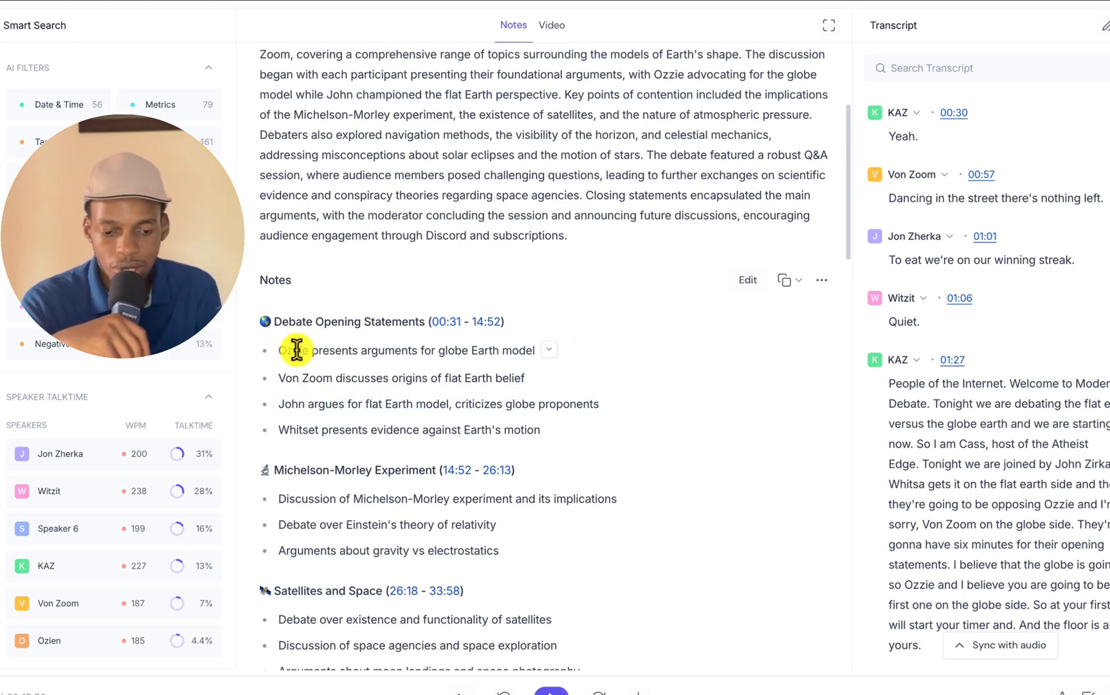
{"action": "scroll", "coordinate": [374, 385], "scroll_direction": "down", "scroll_amount": 2}
{"action": "scroll", "coordinate": [391, 357], "scroll_direction": "down", "scroll_amount": 1}
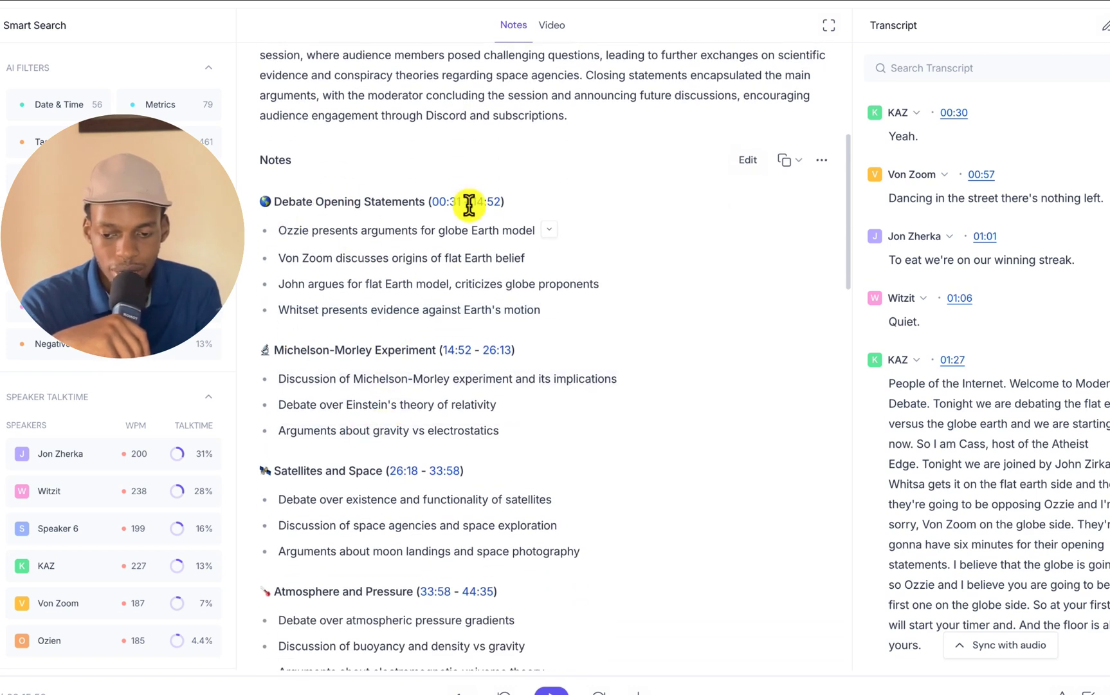
{"action": "scroll", "coordinate": [466, 205], "scroll_direction": "down", "scroll_amount": 1}
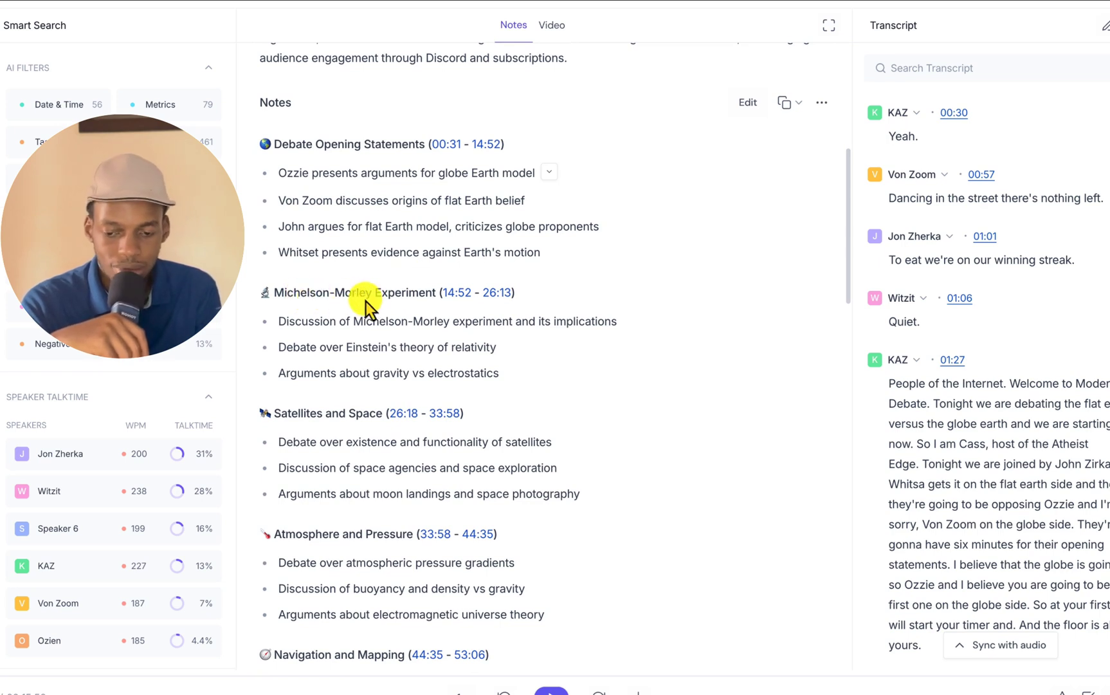
{"action": "scroll", "coordinate": [435, 295], "scroll_direction": "down", "scroll_amount": 1}
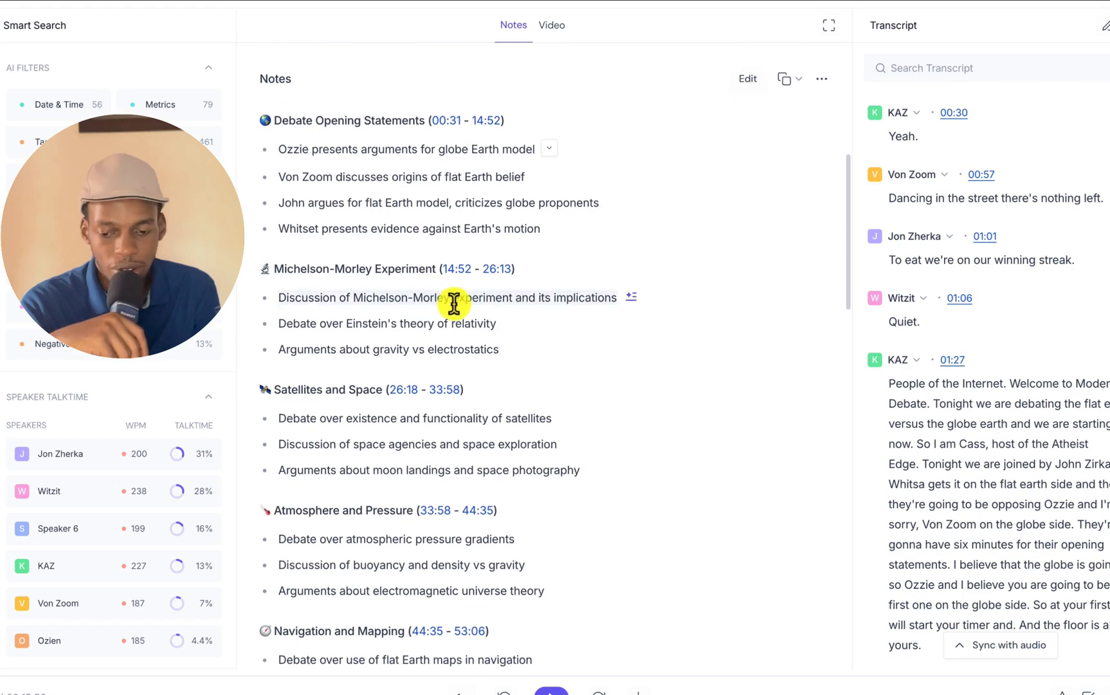
{"action": "scroll", "coordinate": [461, 315], "scroll_direction": "down", "scroll_amount": 1}
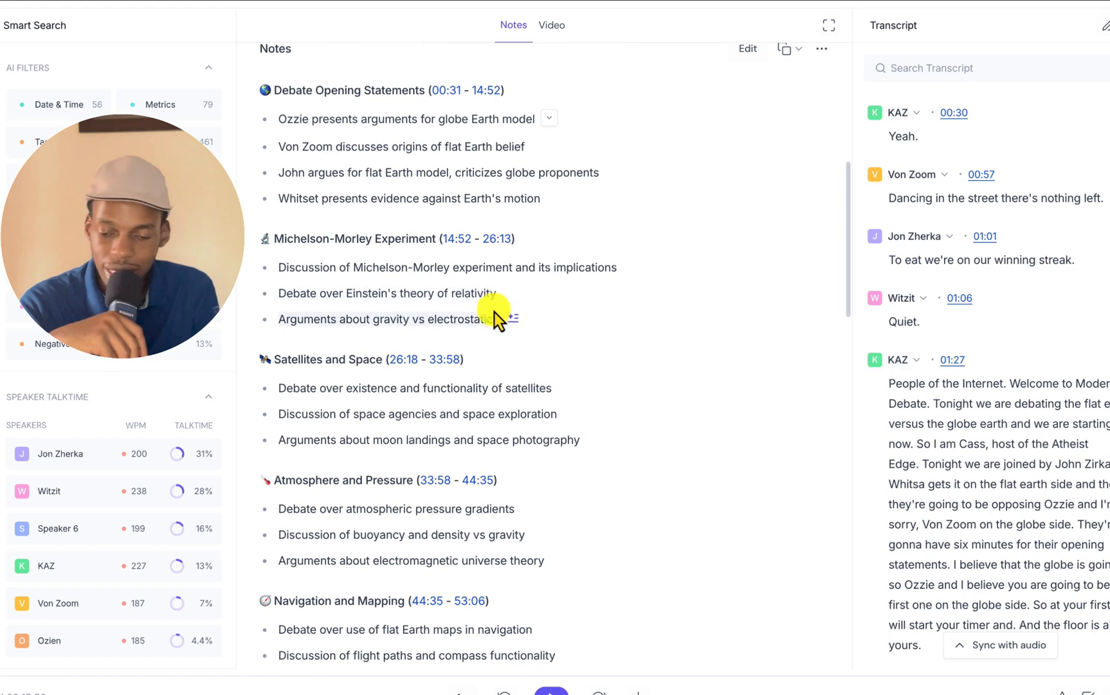
{"action": "scroll", "coordinate": [494, 312], "scroll_direction": "down", "scroll_amount": 3}
{"action": "scroll", "coordinate": [379, 289], "scroll_direction": "down", "scroll_amount": 3}
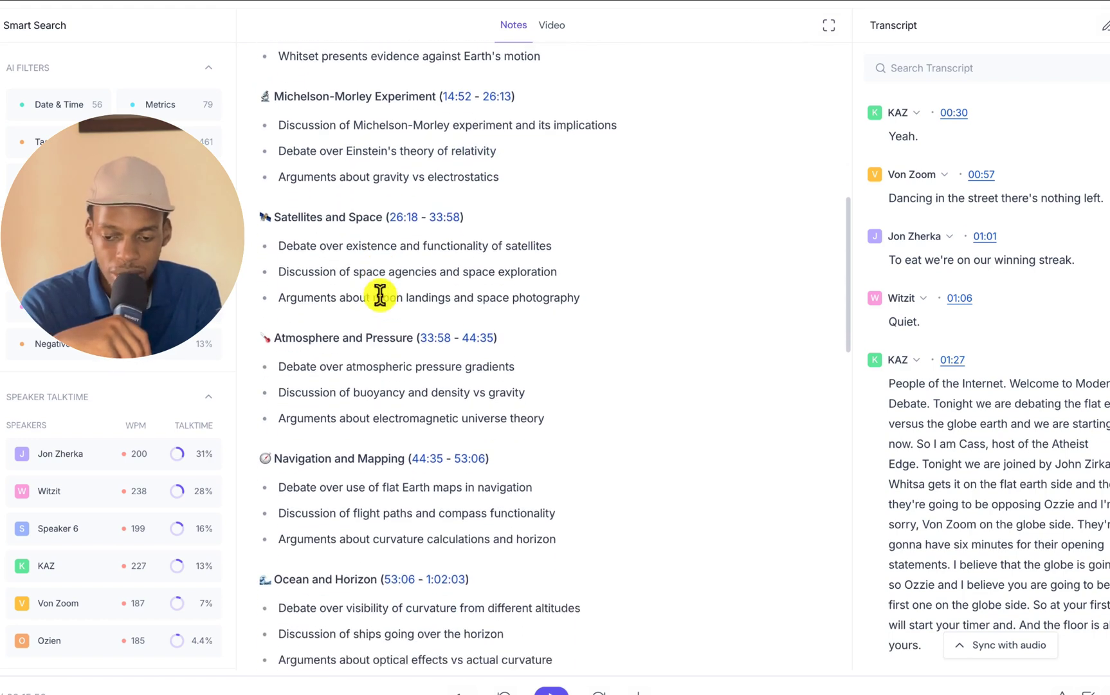
{"action": "scroll", "coordinate": [396, 334], "scroll_direction": "down", "scroll_amount": 2}
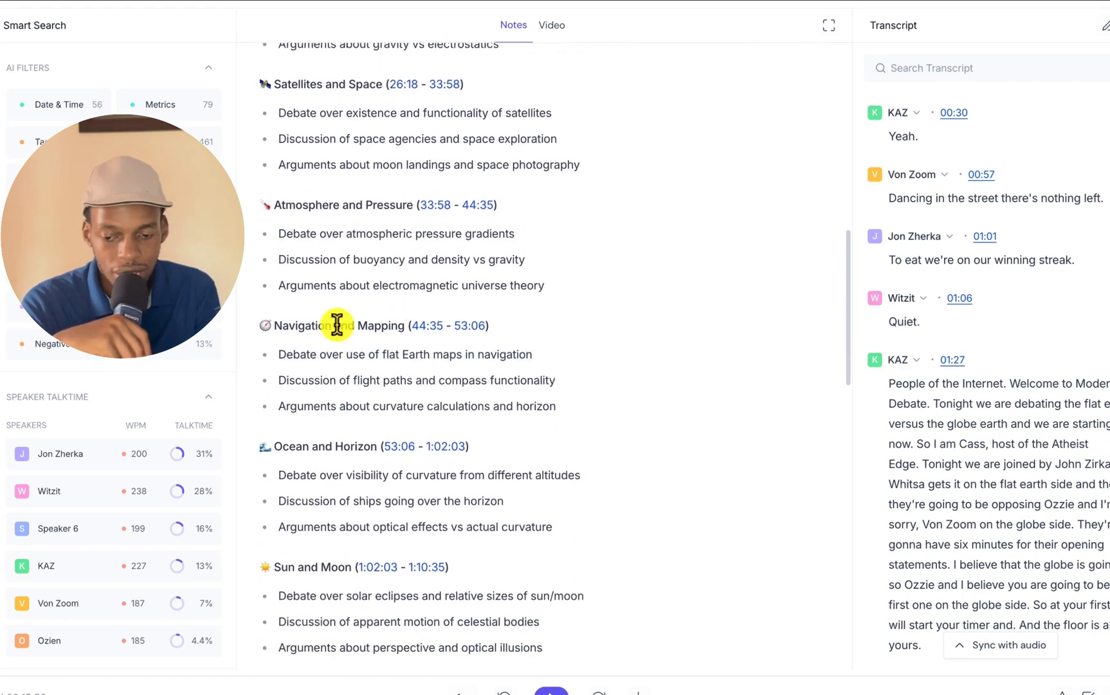
{"action": "scroll", "coordinate": [382, 328], "scroll_direction": "down", "scroll_amount": 5}
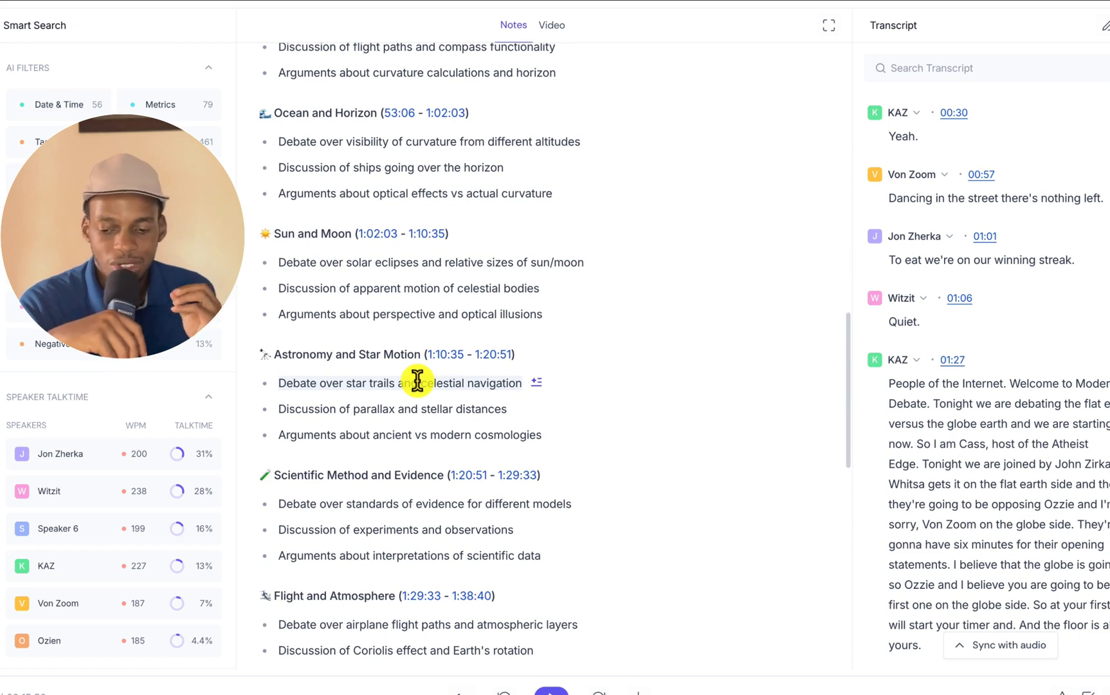
Copy the Fireflies meeting summary and paste it into the blank Google Doc
{"action": "scroll", "coordinate": [418, 380], "scroll_direction": "up", "scroll_amount": 20}
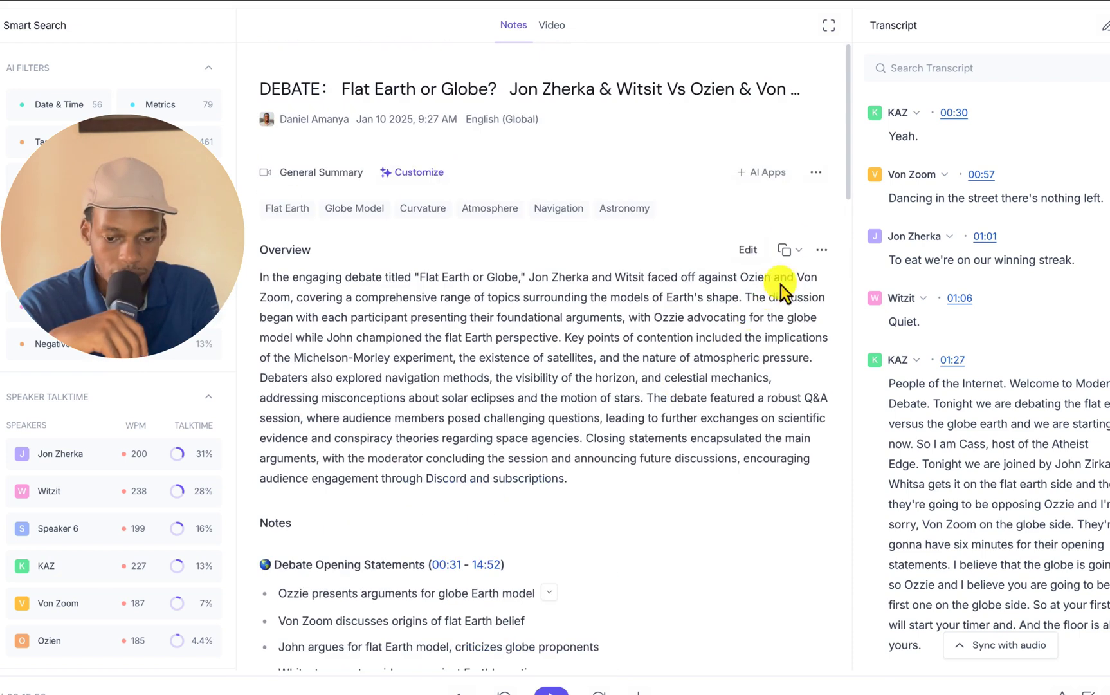
{"action": "left_click", "coordinate": [785, 255]}
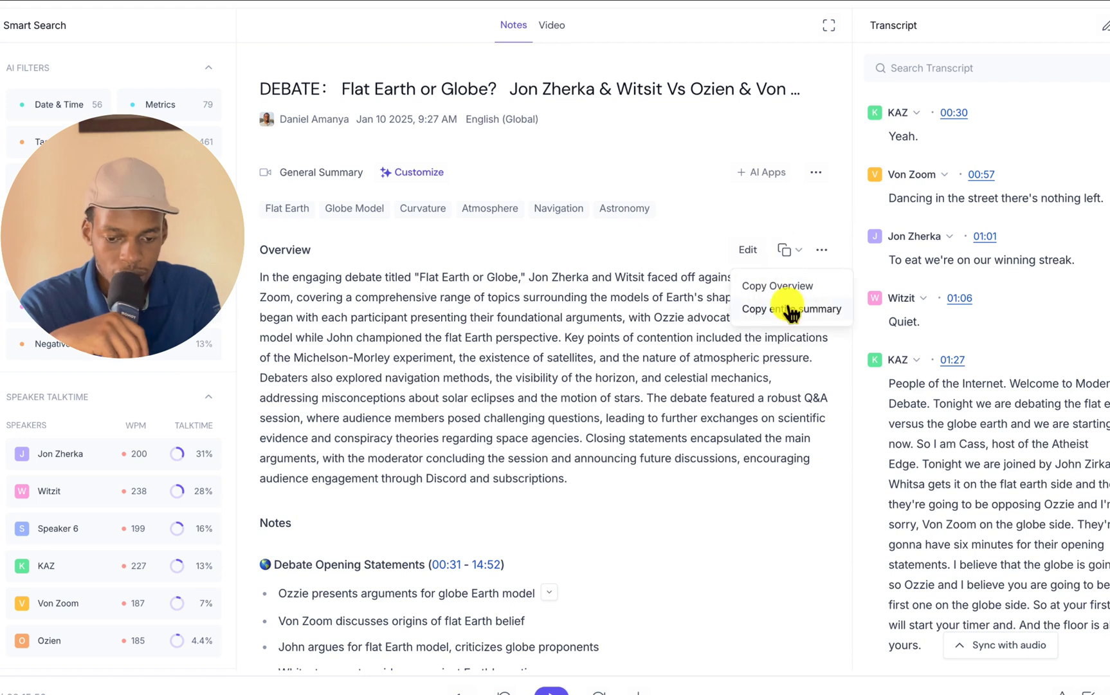
{"action": "left_click", "coordinate": [788, 309]}
{"action": "left_click", "coordinate": [622, 18]}
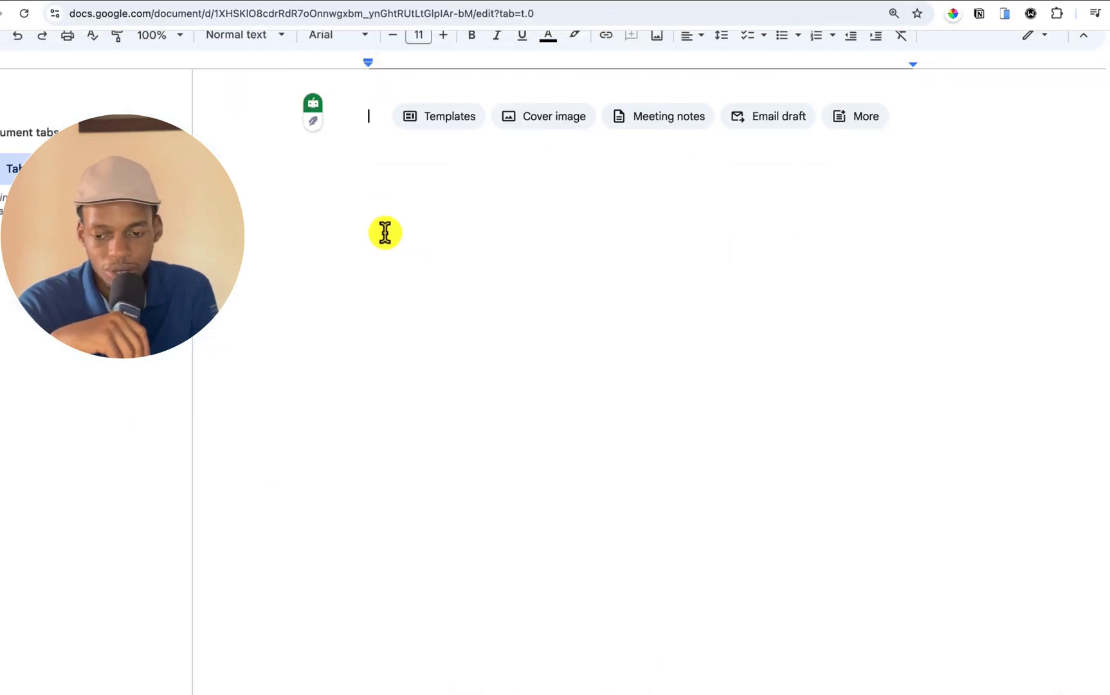
{"action": "key", "text": "ctrl+v"}
Add blank lines after the opening statements and Michelson-Morley sections
{"action": "scroll", "coordinate": [454, 213], "scroll_direction": "up", "scroll_amount": 15}
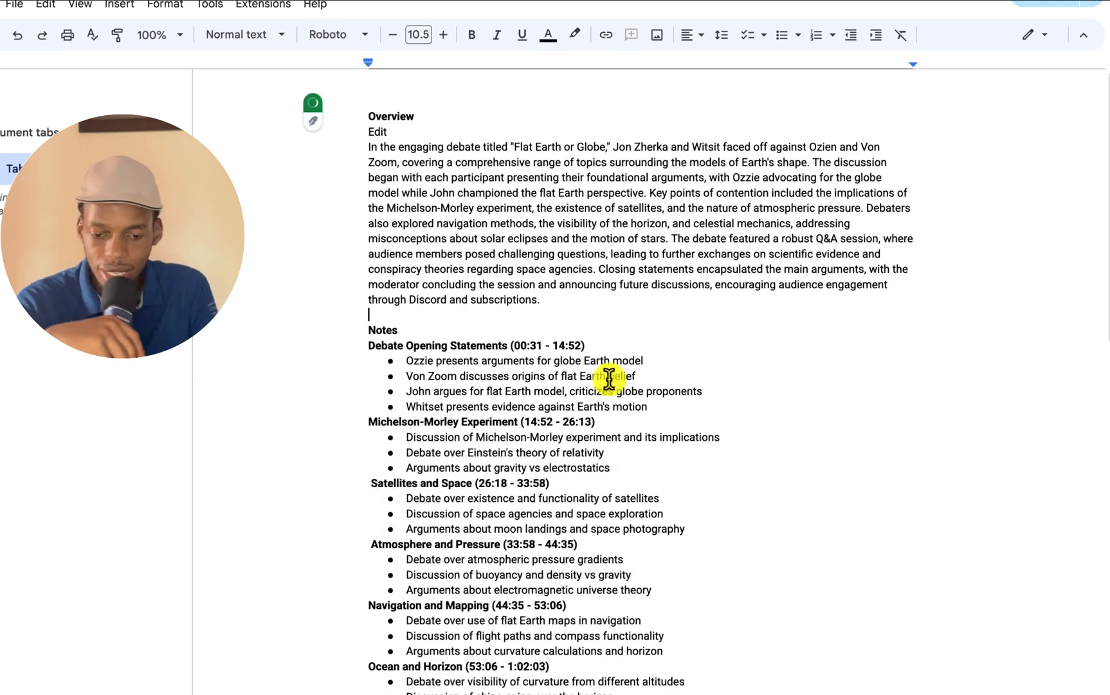
{"action": "key", "text": "Return"}
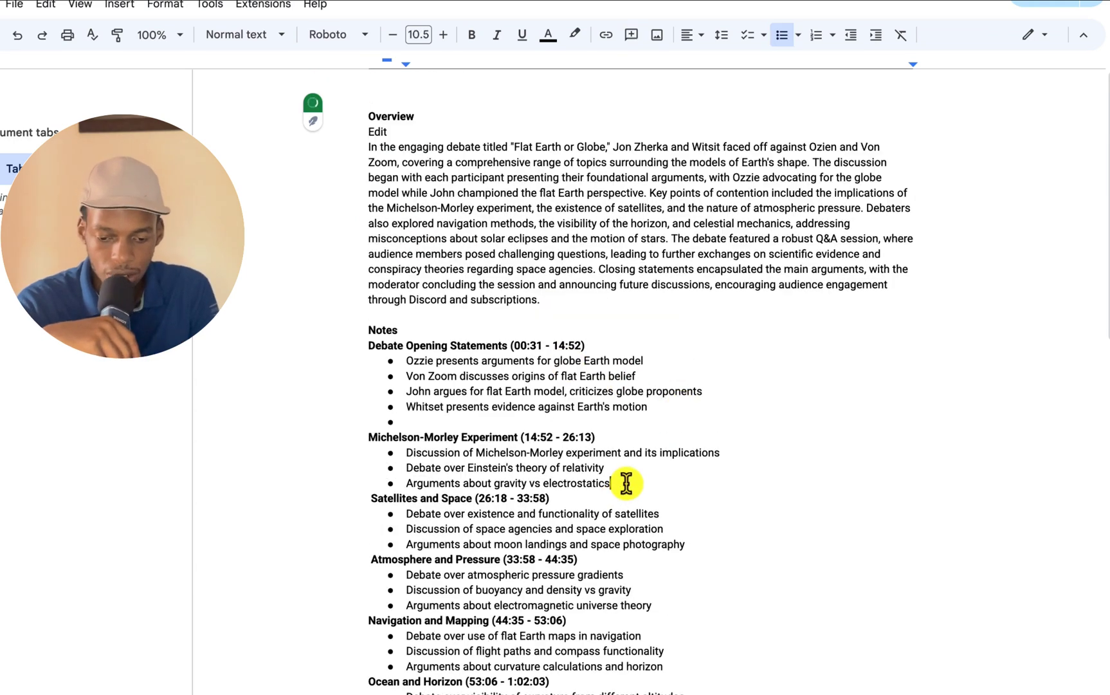
{"action": "key", "text": "Return"}
Enlarge the whole document's text to font size 12.5
{"action": "key", "text": "ctrl+a"}
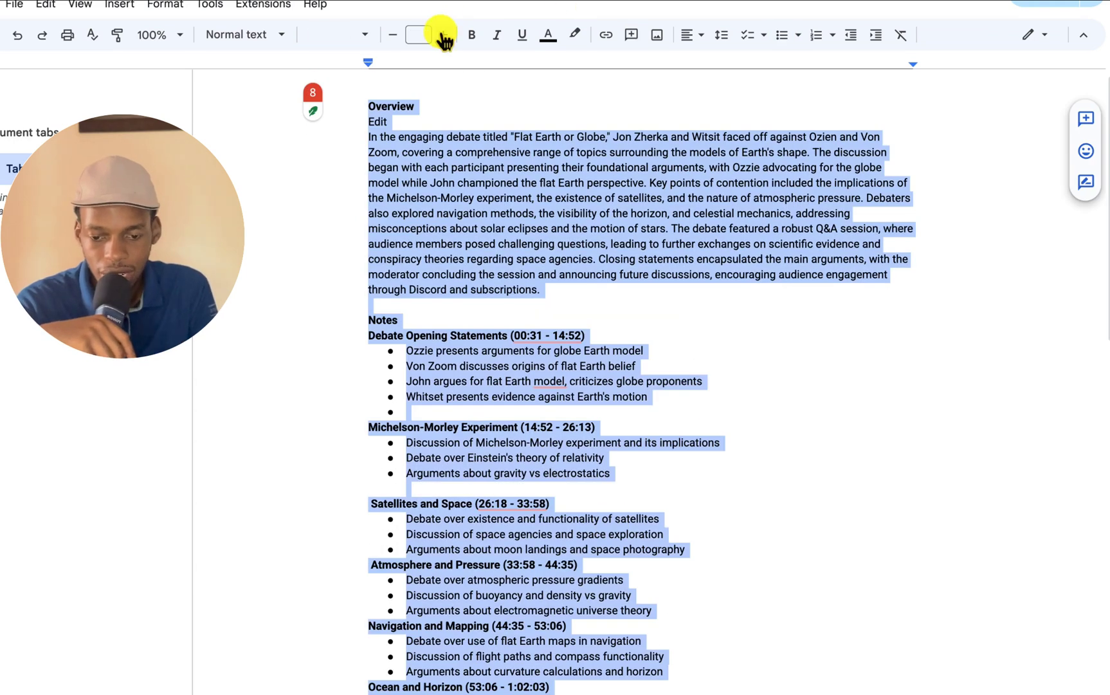
{"action": "left_click", "coordinate": [443, 36]}
{"action": "left_click", "coordinate": [444, 35]}
{"action": "left_click", "coordinate": [583, 272]}
Add unbulleted blank lines after the Technology section and the Alternative Theories list
{"action": "scroll", "coordinate": [581, 278], "scroll_direction": "down", "scroll_amount": 1}
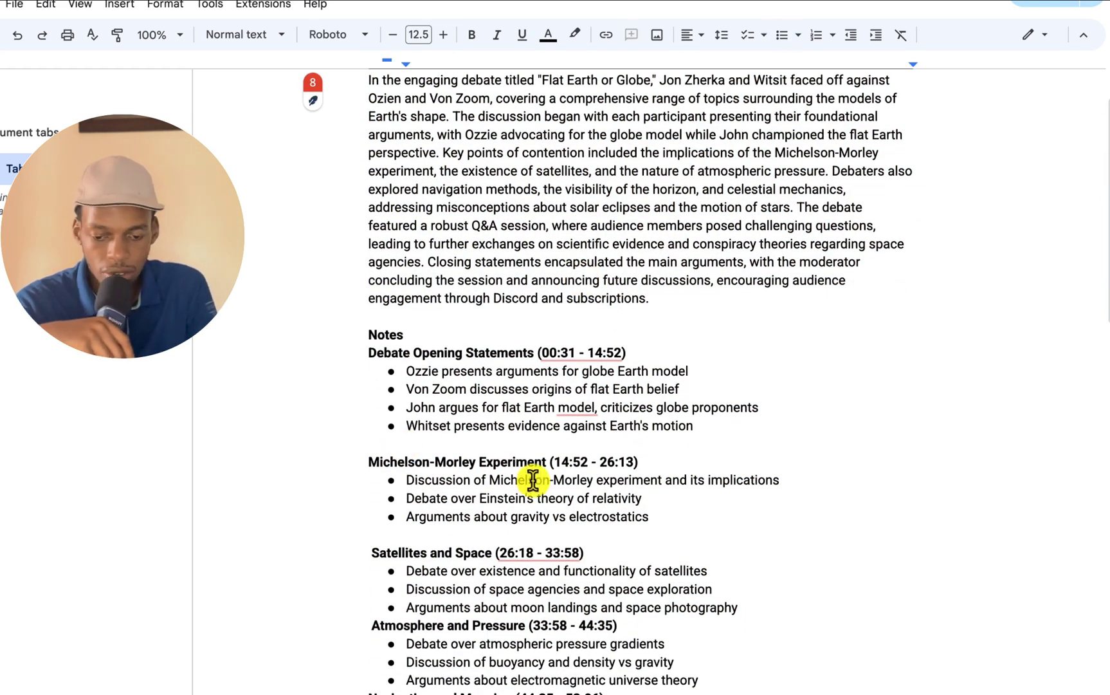
{"action": "scroll", "coordinate": [515, 481], "scroll_direction": "down", "scroll_amount": 3}
{"action": "scroll", "coordinate": [740, 431], "scroll_direction": "down", "scroll_amount": 10}
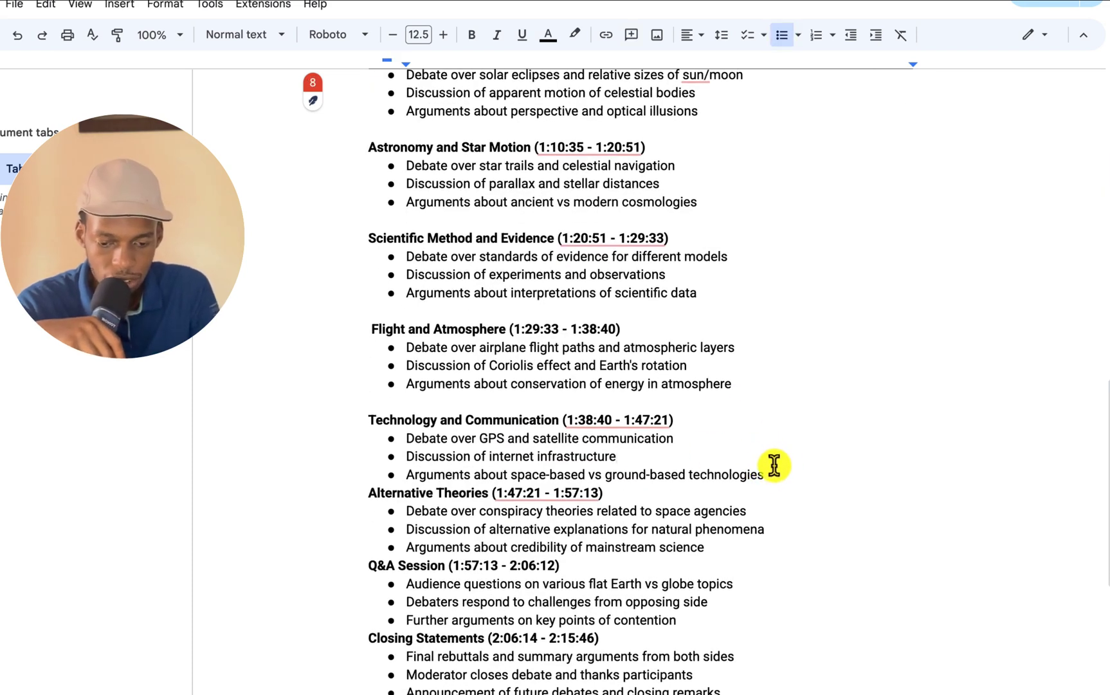
{"action": "key", "text": "Return"}
{"action": "key", "text": "BackSpace"}
{"action": "scroll", "coordinate": [781, 474], "scroll_direction": "down", "scroll_amount": 3}
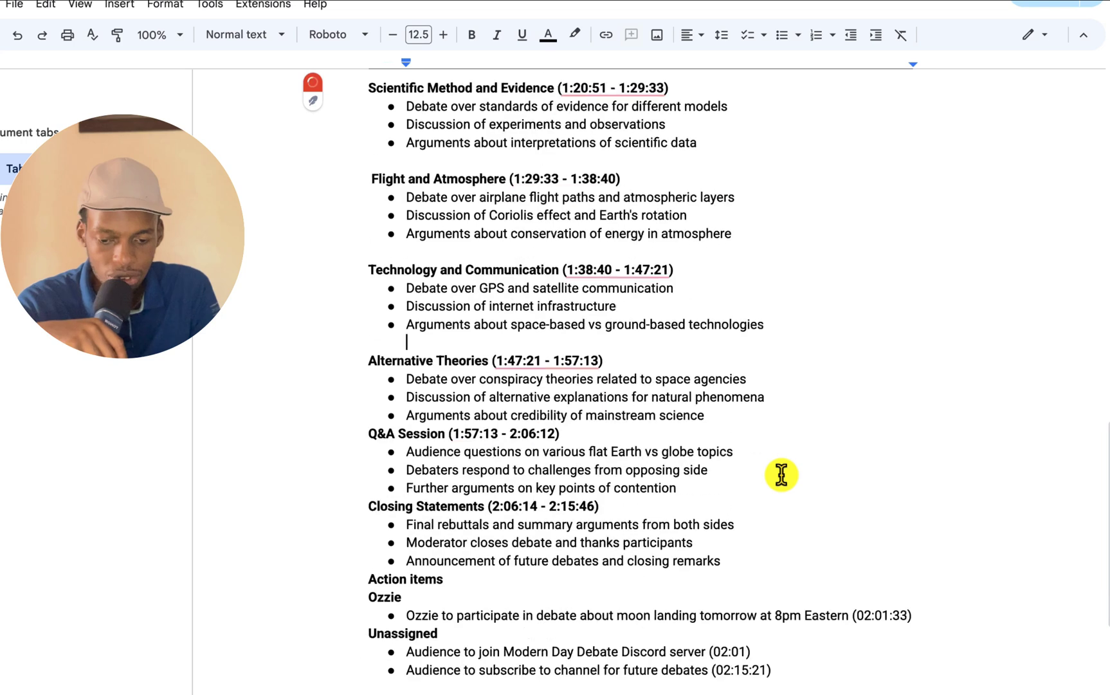
{"action": "left_click", "coordinate": [734, 422]}
{"action": "key", "text": "Return"}
{"action": "key", "text": "BackSpace"}
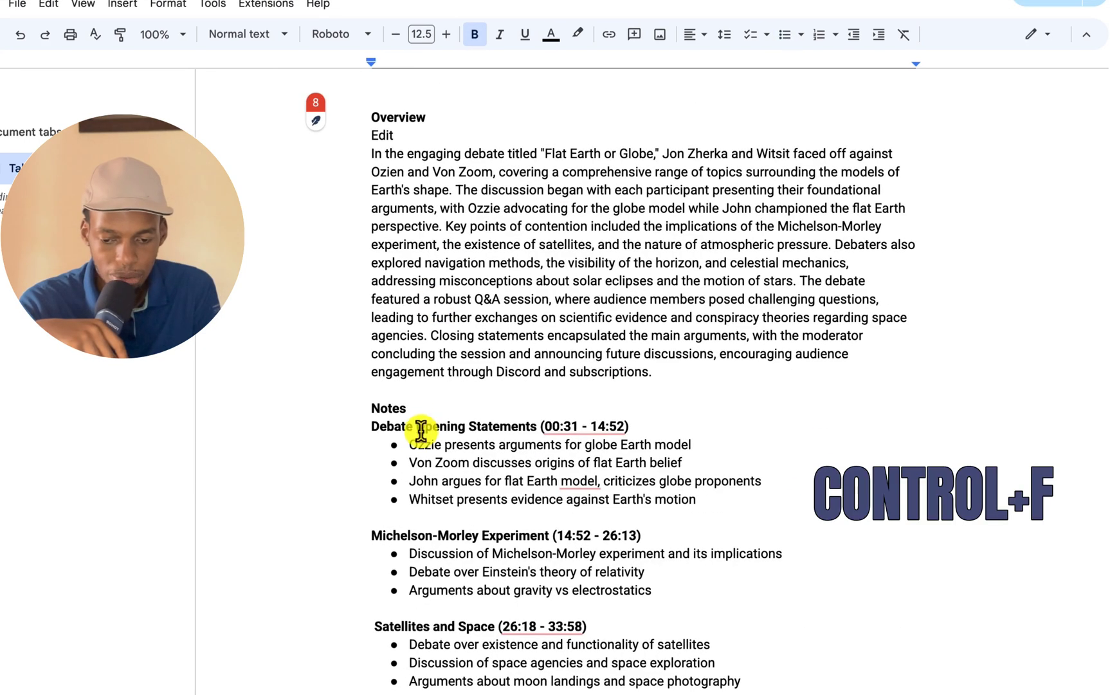
Replace all occurrences of 'Ozzie' with 'Ozien' in the document
{"action": "double_click", "coordinate": [419, 444]}
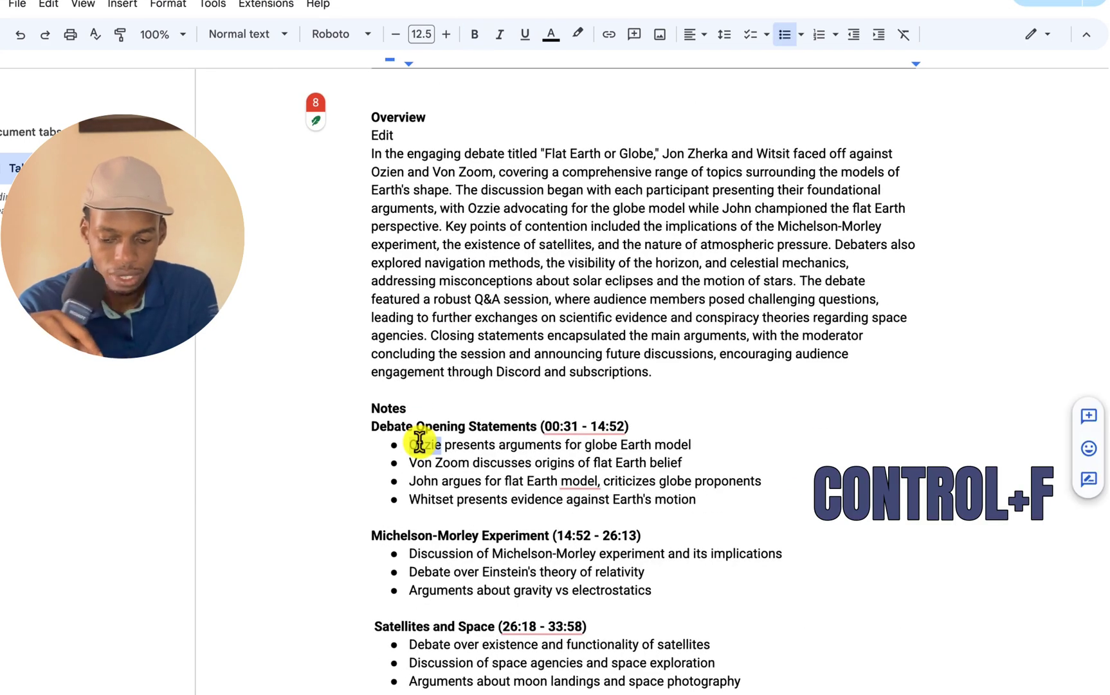
{"action": "key", "text": "ctrl+f"}
{"action": "key", "text": "ctrl+h"}
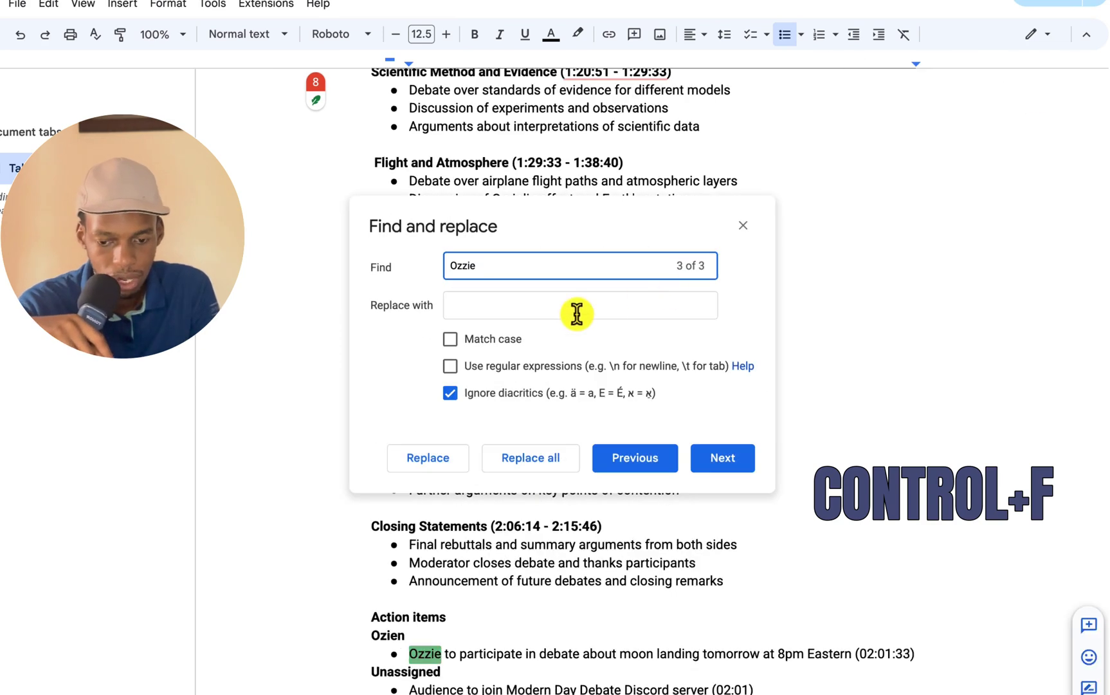
{"action": "left_click", "coordinate": [577, 307]}
{"action": "type", "text": "Ozien"}
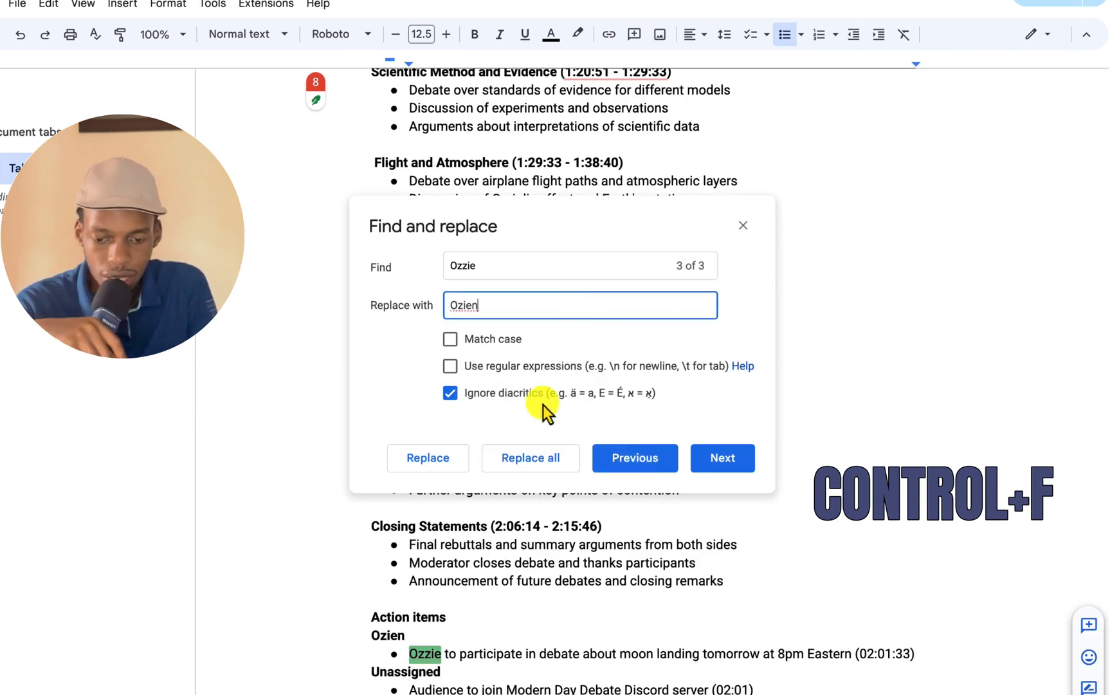
{"action": "left_click", "coordinate": [521, 457]}
{"action": "key", "text": "Escape"}
{"action": "scroll", "coordinate": [746, 267], "scroll_direction": "up", "scroll_amount": 20}
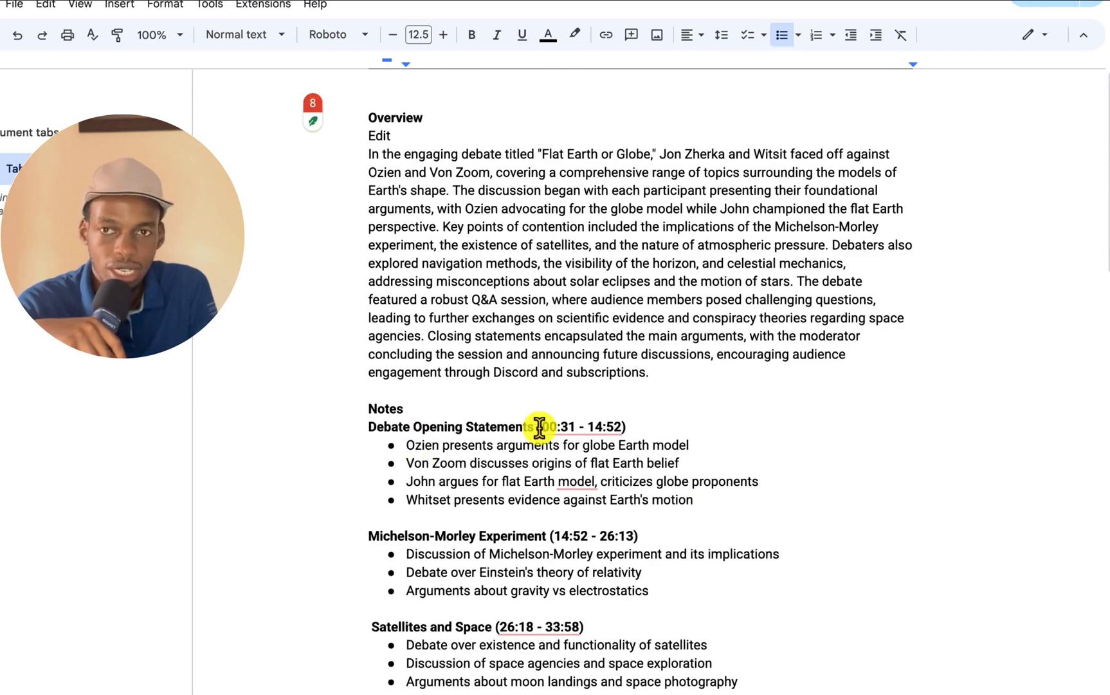
{"action": "left_click", "coordinate": [437, 3]}
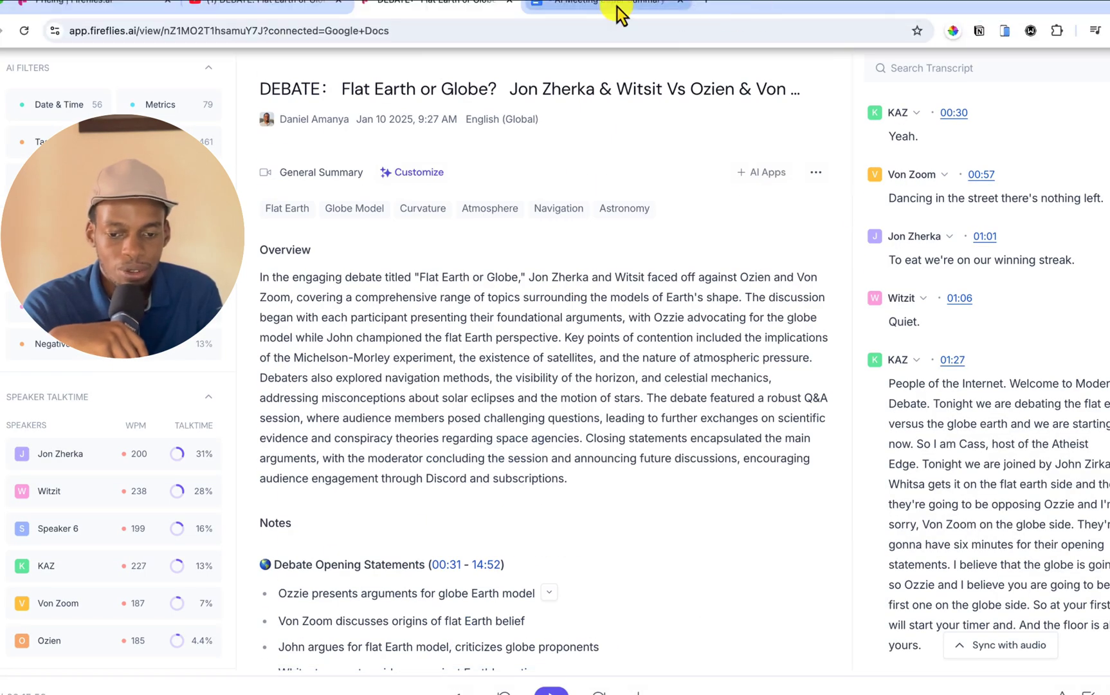
{"action": "left_click", "coordinate": [619, 8]}
{"action": "scroll", "coordinate": [624, 261], "scroll_direction": "down", "scroll_amount": 5}
{"action": "scroll", "coordinate": [625, 261], "scroll_direction": "up", "scroll_amount": 5}
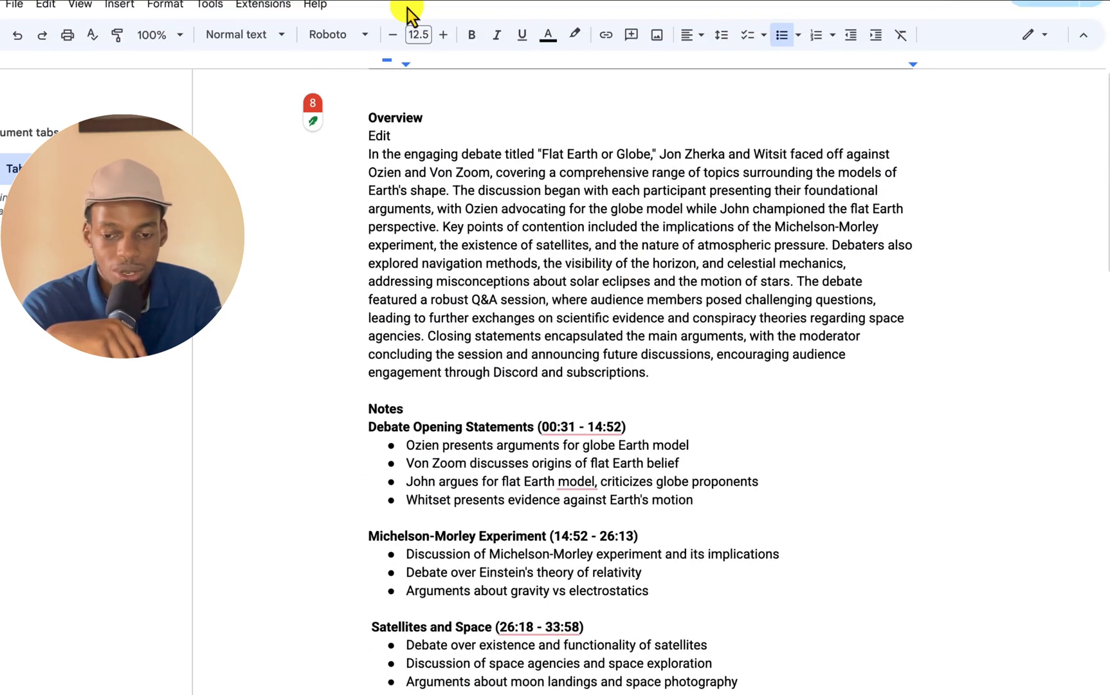
{"action": "scroll", "coordinate": [589, 205], "scroll_direction": "down", "scroll_amount": 10}
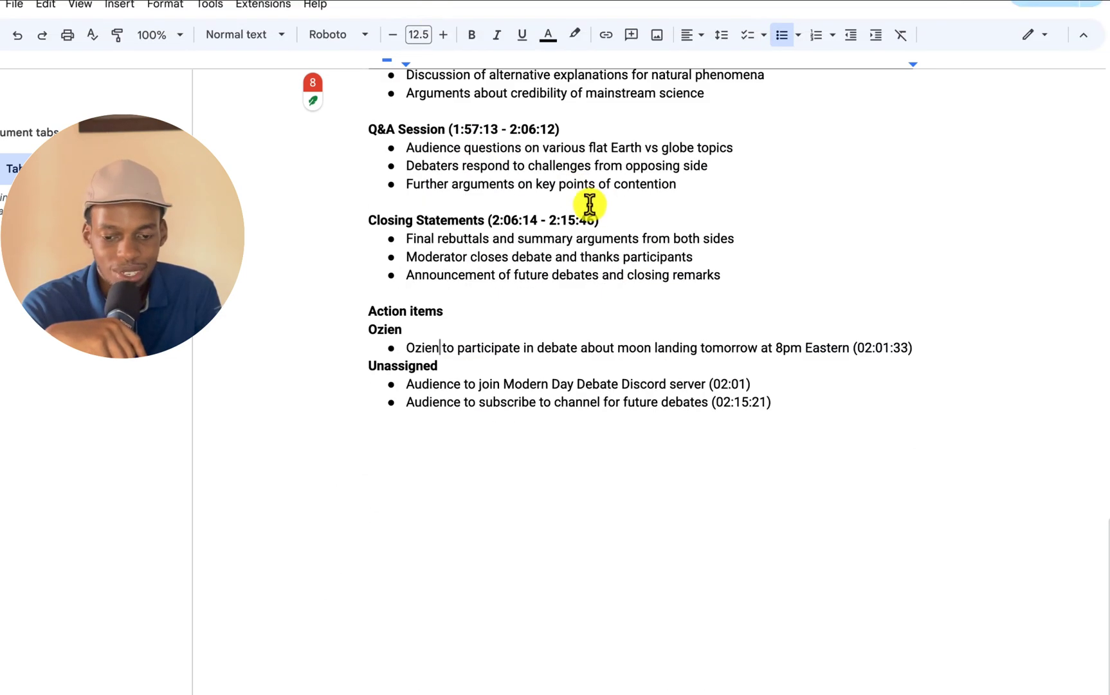
{"action": "left_click_drag", "start_coordinate": [602, 224], "coordinate": [549, 223]}
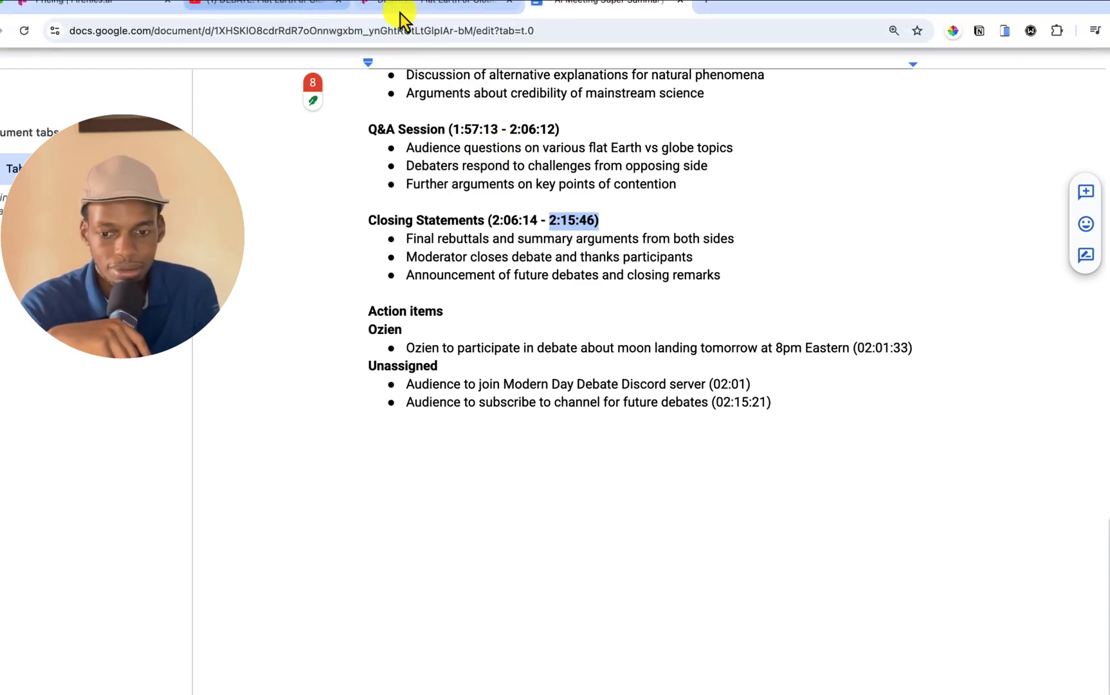
{"action": "left_click", "coordinate": [418, 9]}
{"action": "left_click", "coordinate": [117, 6]}
{"action": "scroll", "coordinate": [406, 304], "scroll_direction": "down", "scroll_amount": 5}
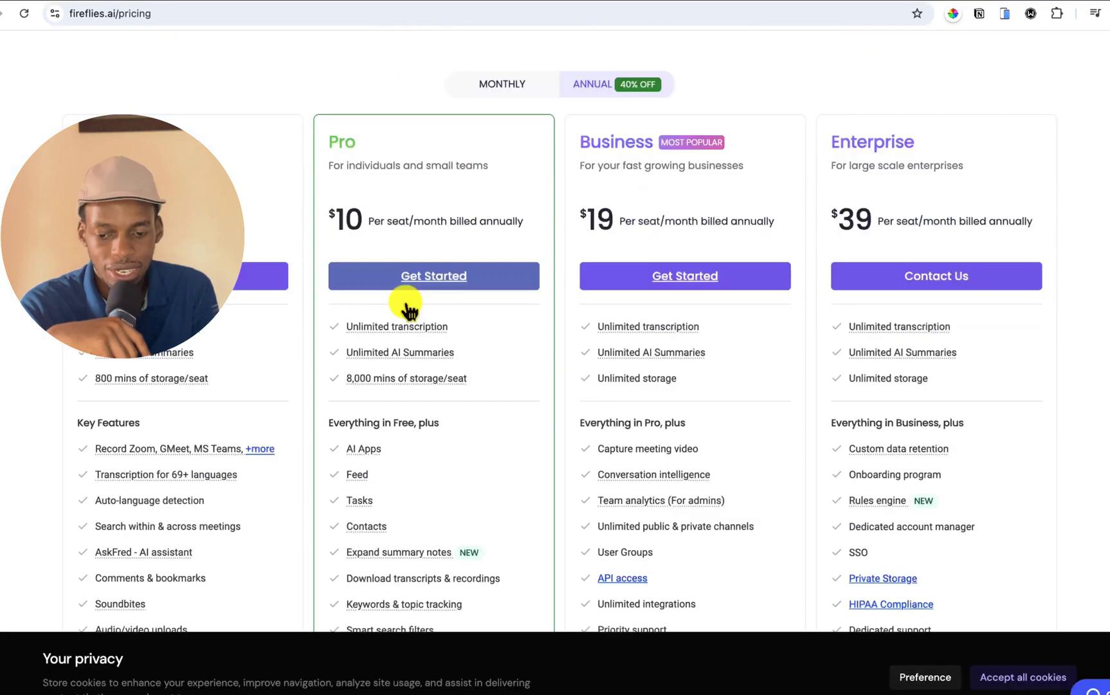
{"action": "scroll", "coordinate": [406, 305], "scroll_direction": "up", "scroll_amount": 1}
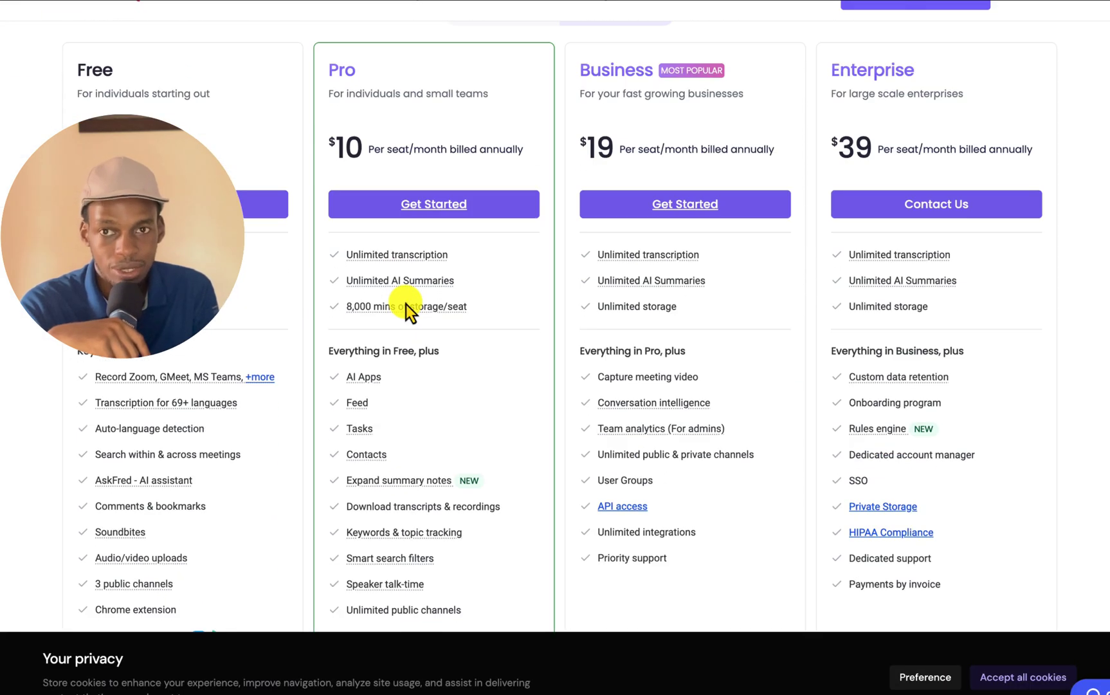
{"action": "left_click", "coordinate": [570, 8]}
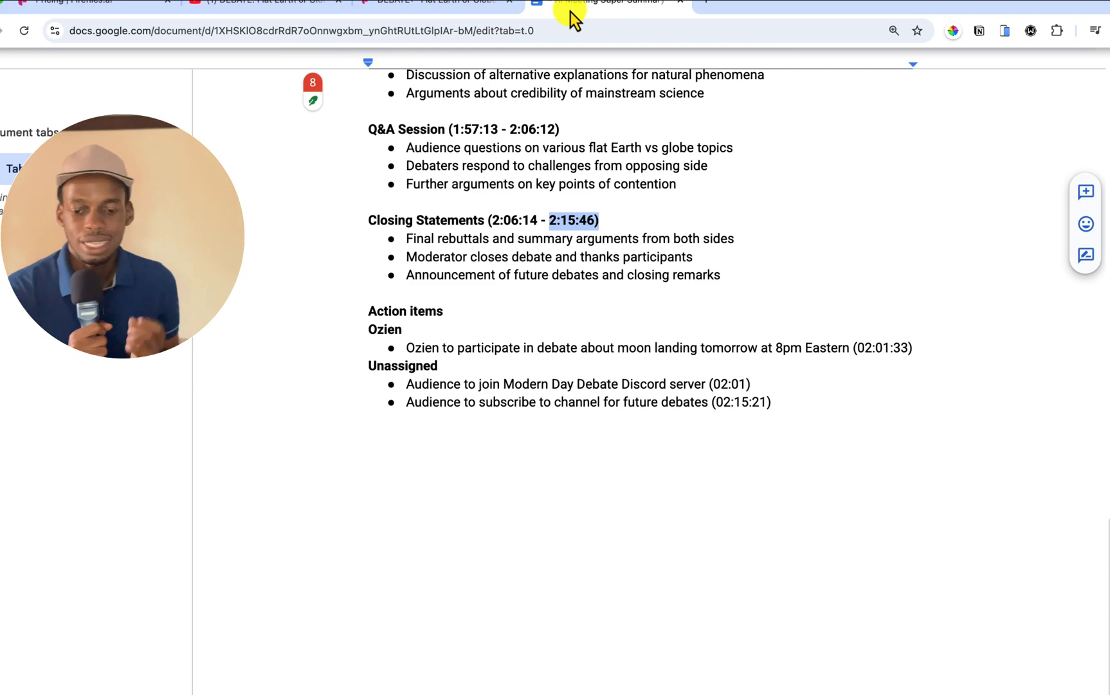